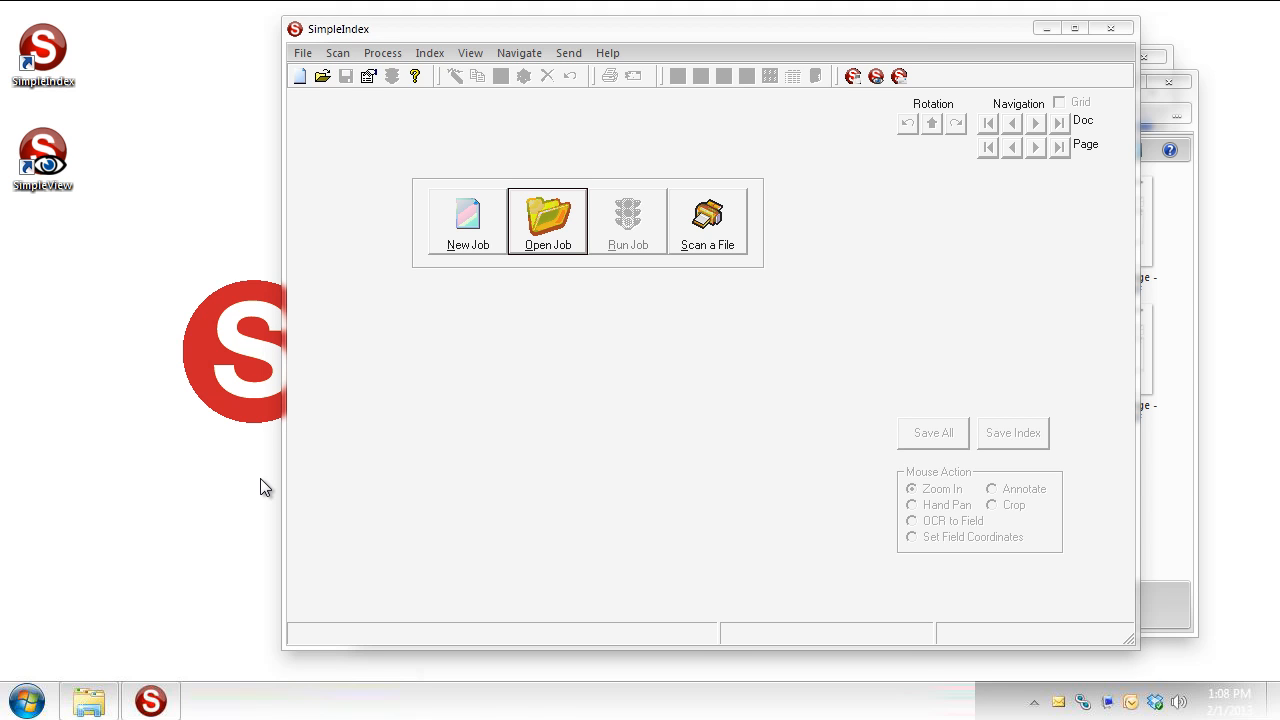
Open the job configuration "B1 - Read Invoices with Barcodes.sic" from C:\Images\Invoice Processing.
left_click(564, 246)
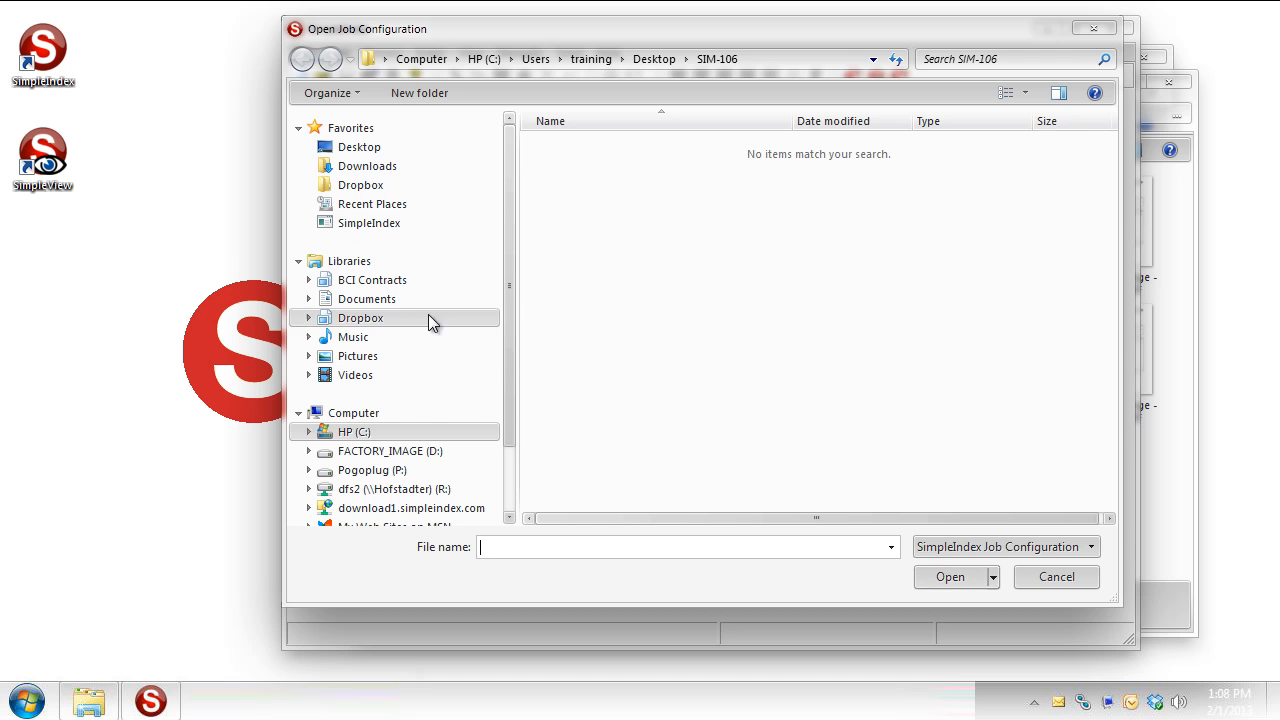
left_click(485, 59)
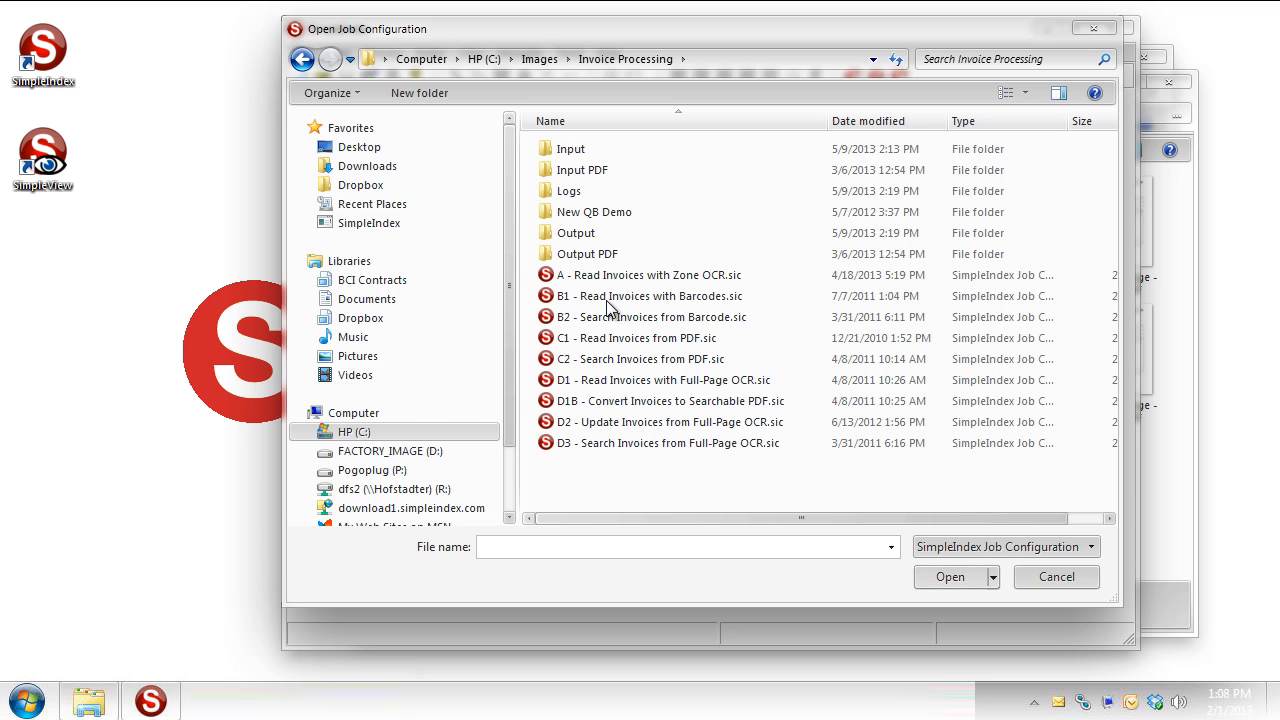
double_click(608, 302)
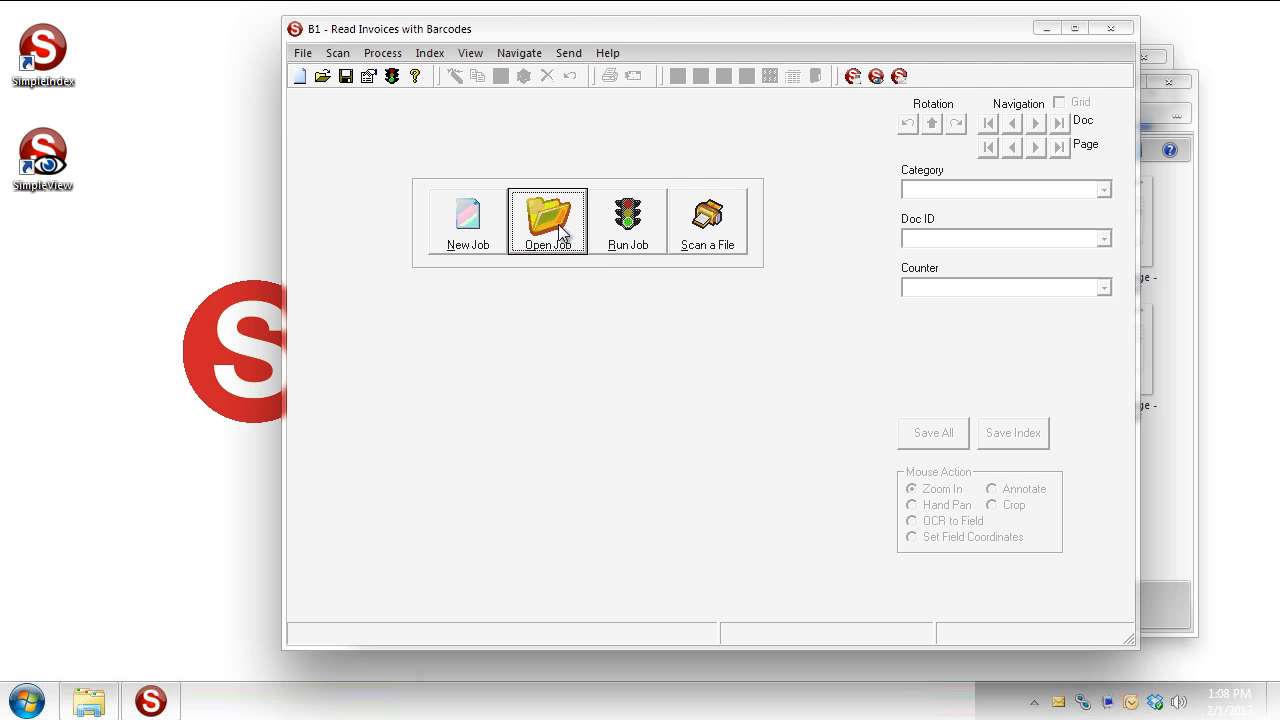
In the job's index options, set both the maximum fields and the display fields to 7.
left_click(366, 80)
left_click(501, 150)
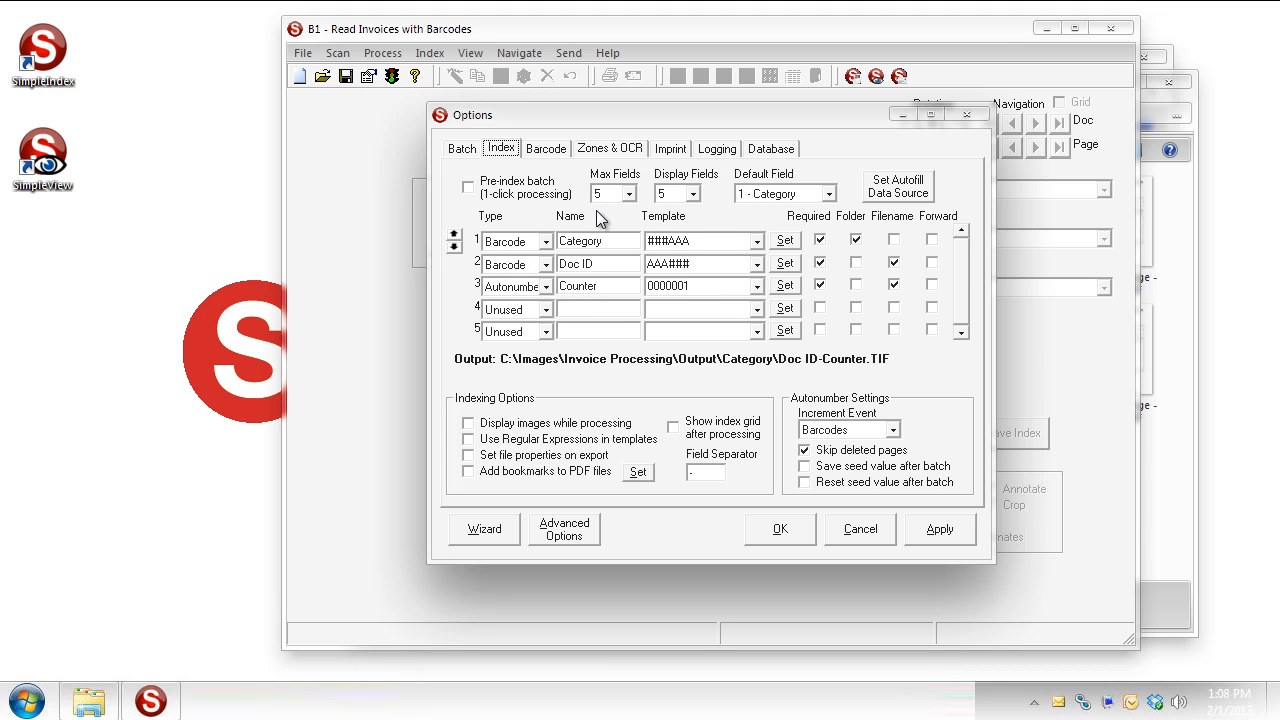
left_click(628, 194)
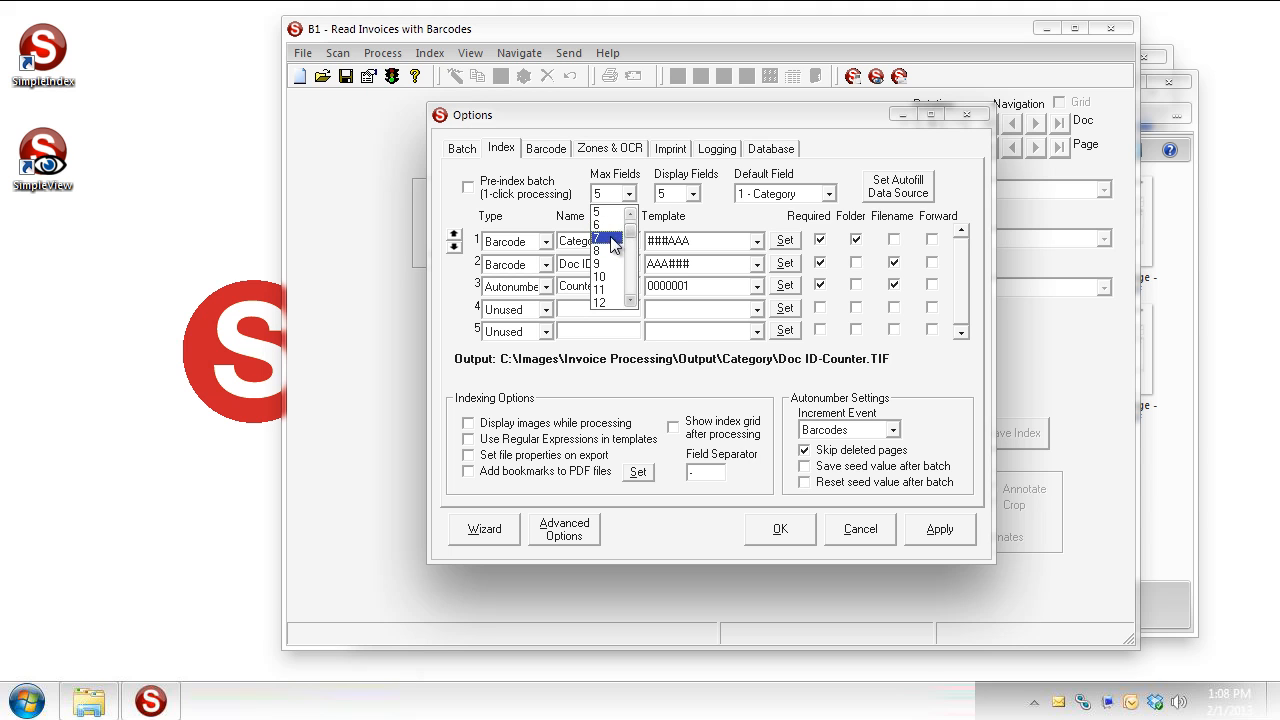
left_click(612, 238)
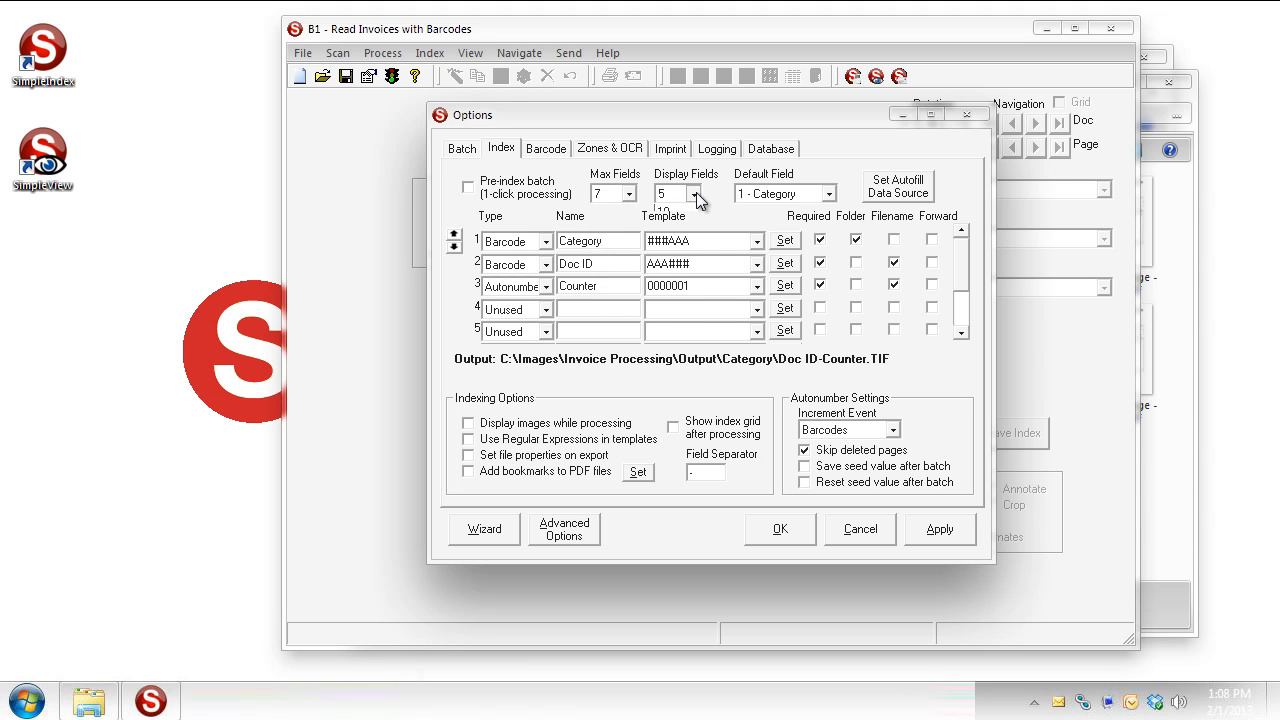
left_click(693, 194)
left_click(674, 237)
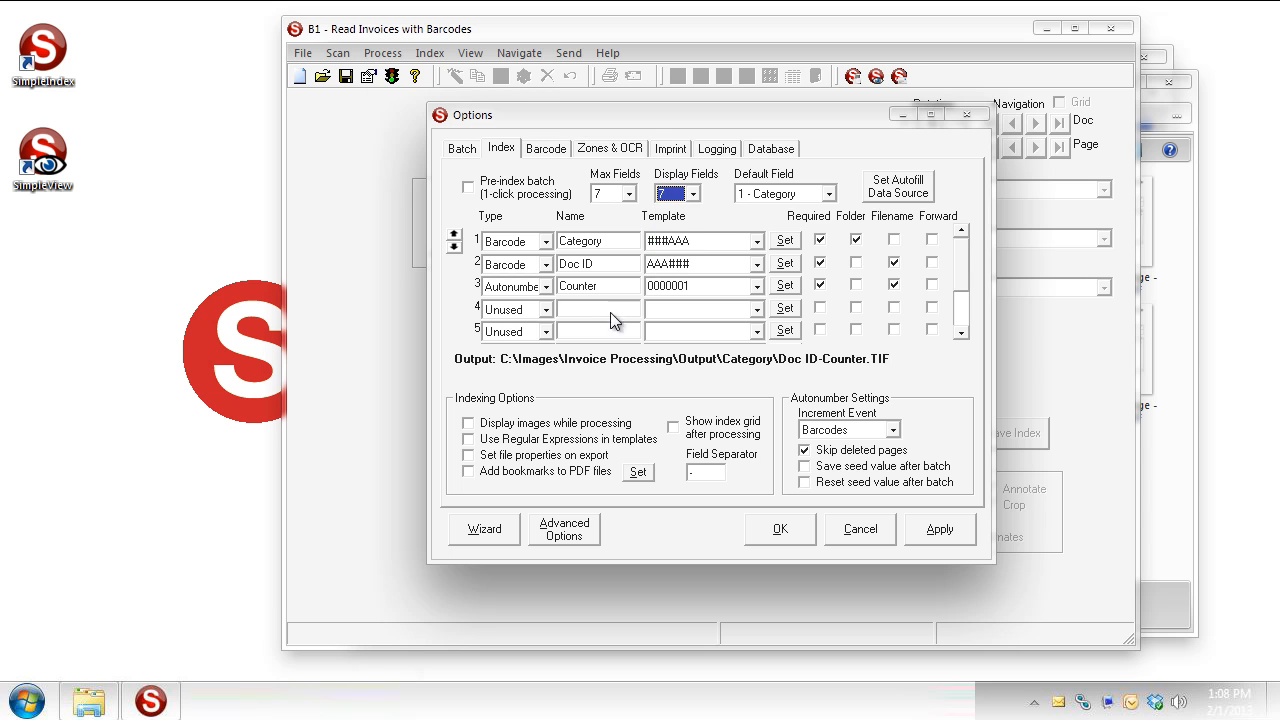
Define index field 4 as a Fixed field named Date with the template %TODAY%.
left_click(546, 310)
left_click(515, 326)
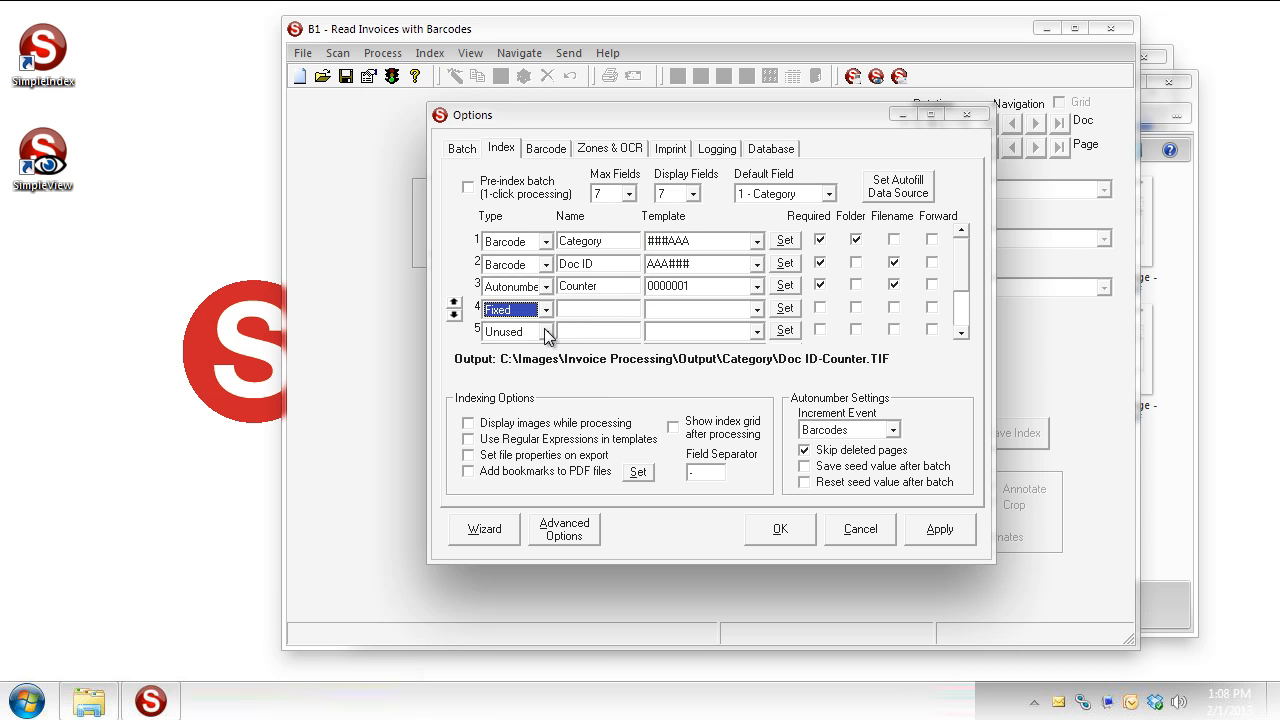
left_click(580, 311)
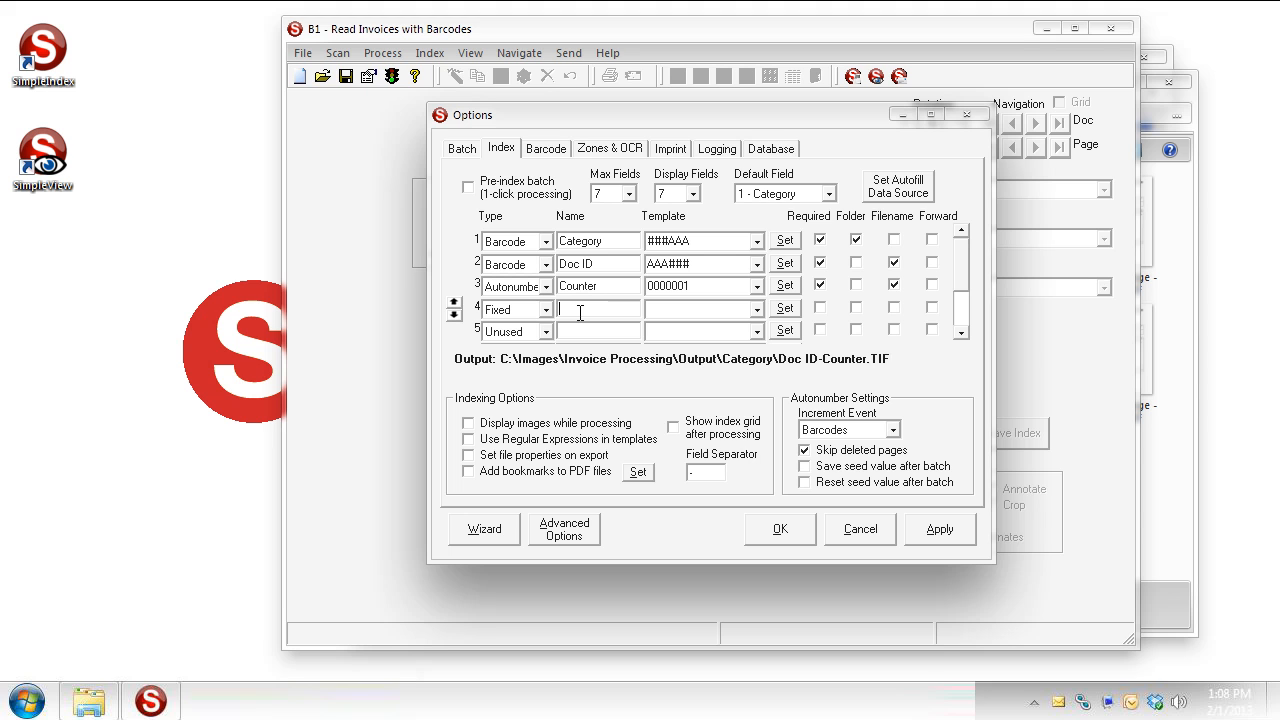
type("Date")
left_click(784, 310)
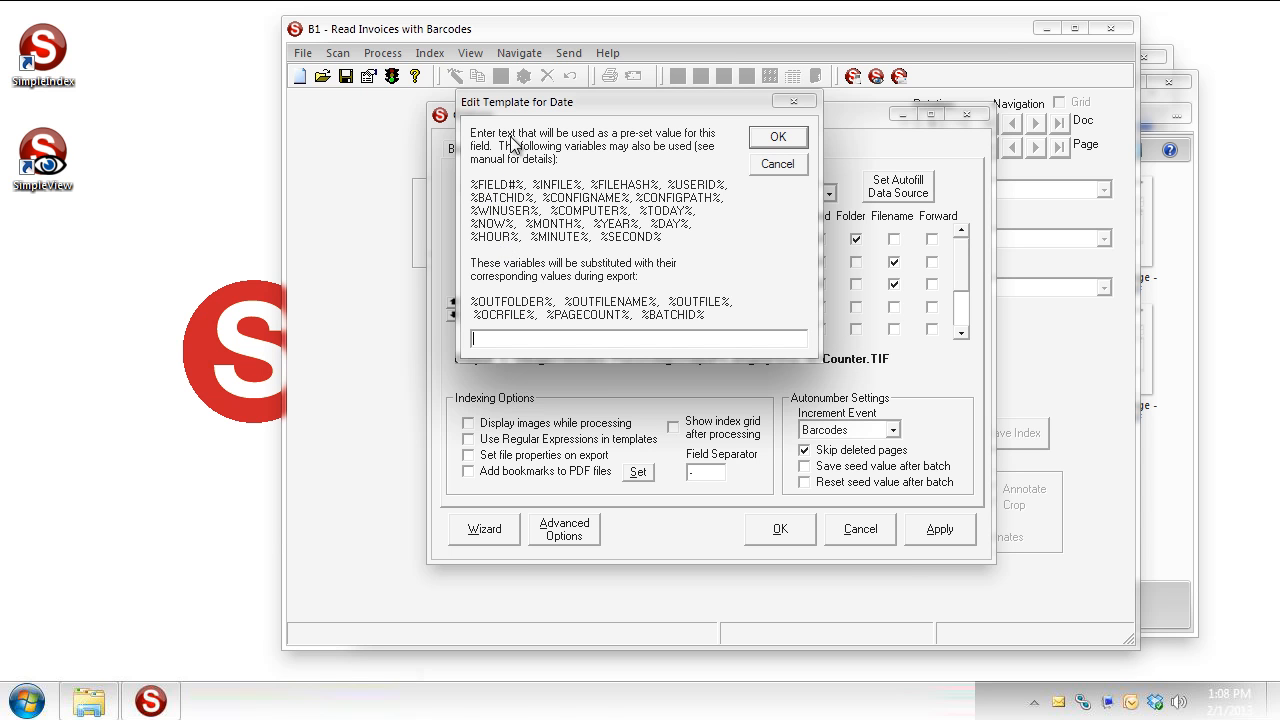
left_click_drag(522, 108, 697, 155)
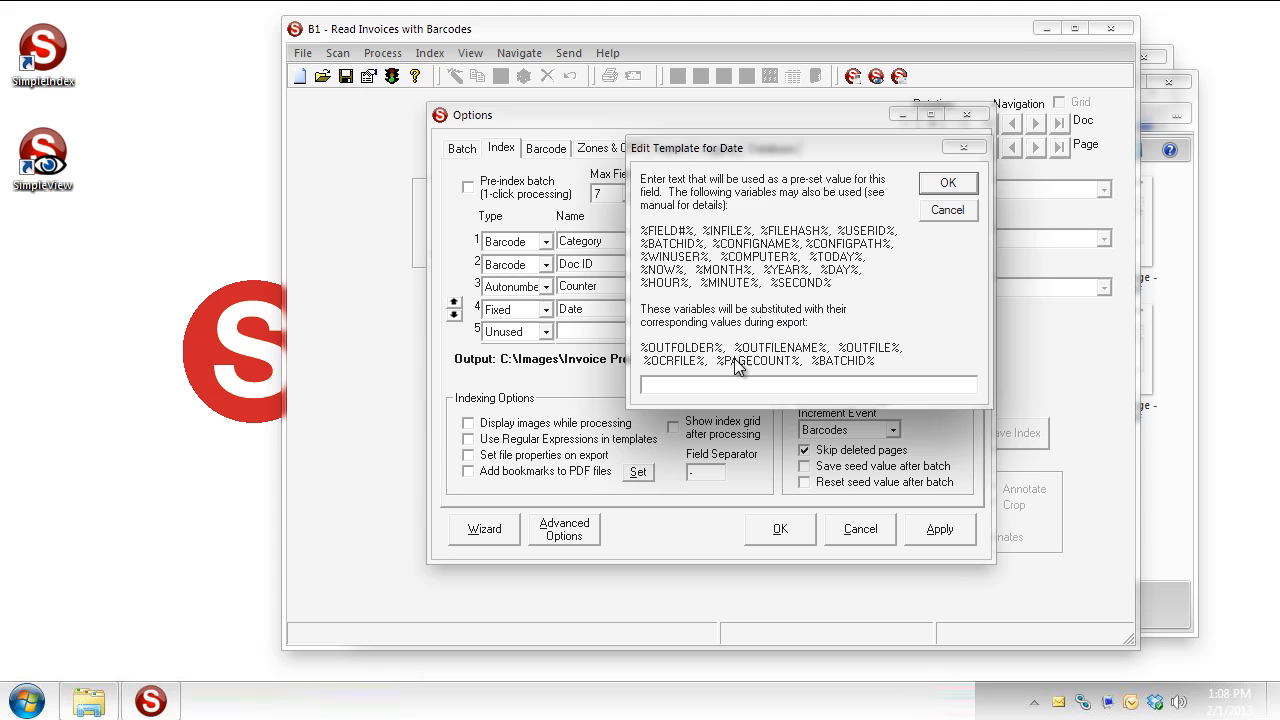
type("%TODAY%")
left_click(948, 185)
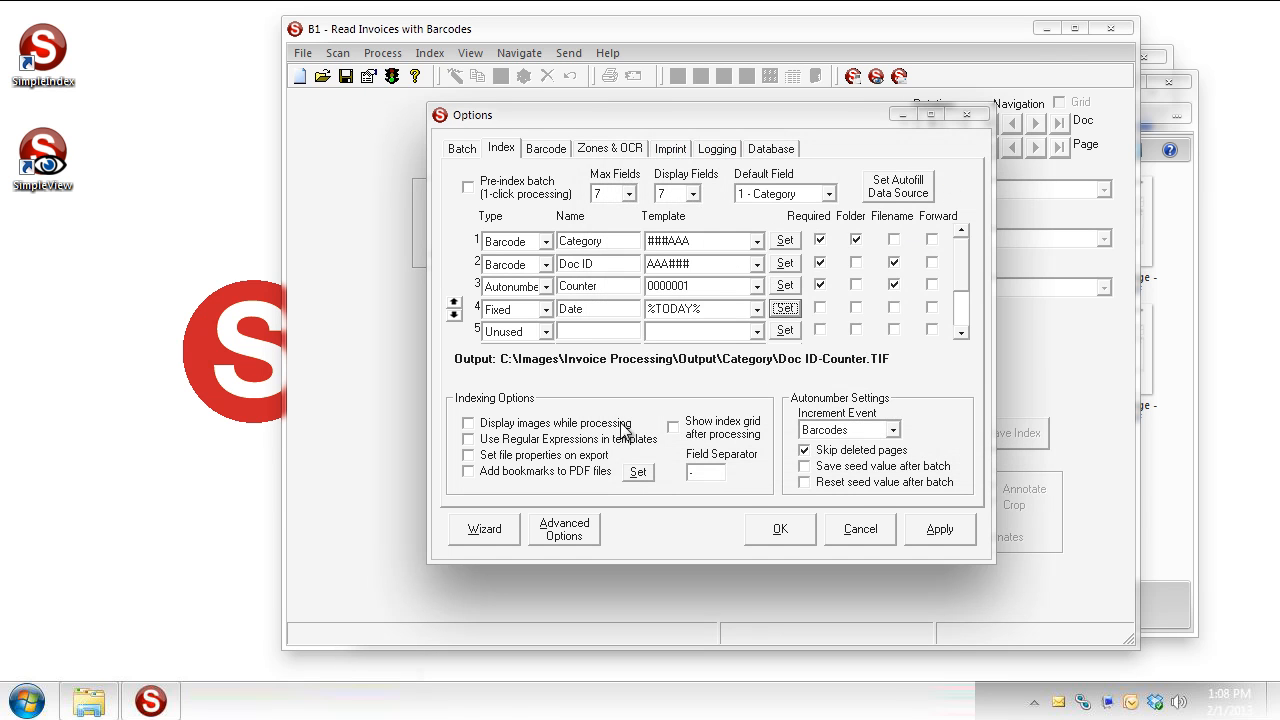
Set the type of index field 5 to Fixed.
left_click(546, 332)
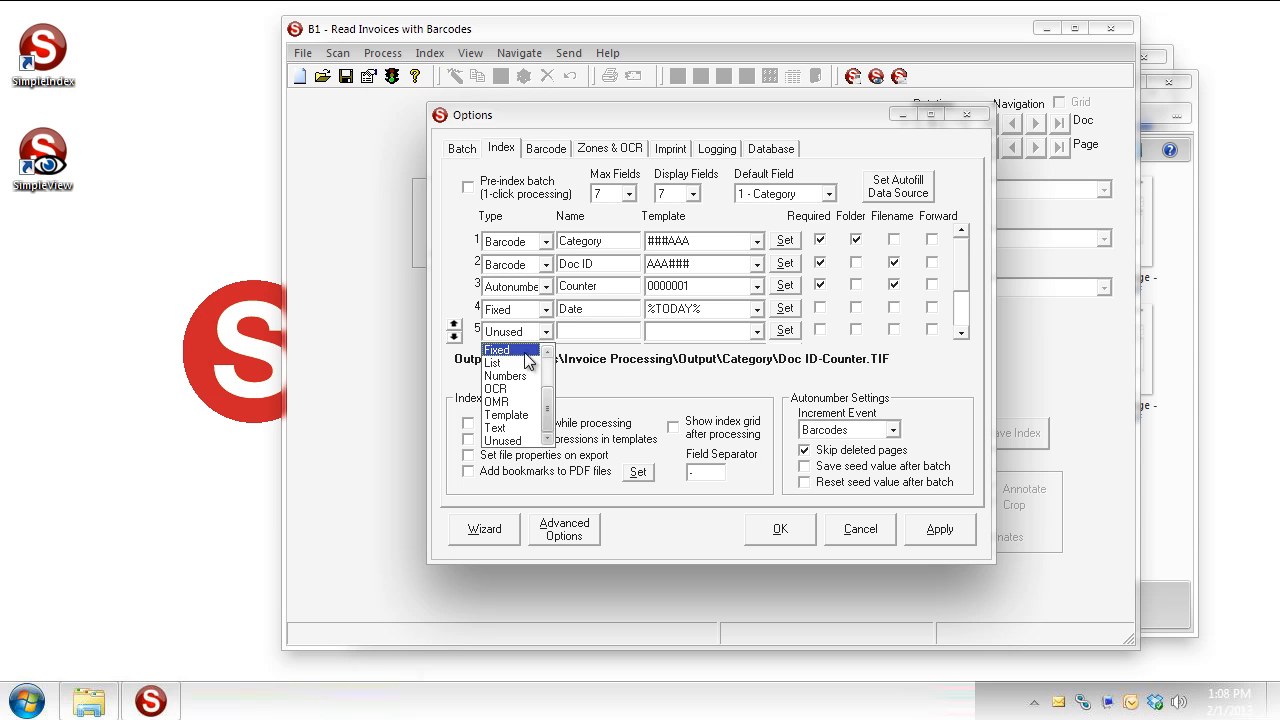
left_click(520, 351)
left_click(572, 333)
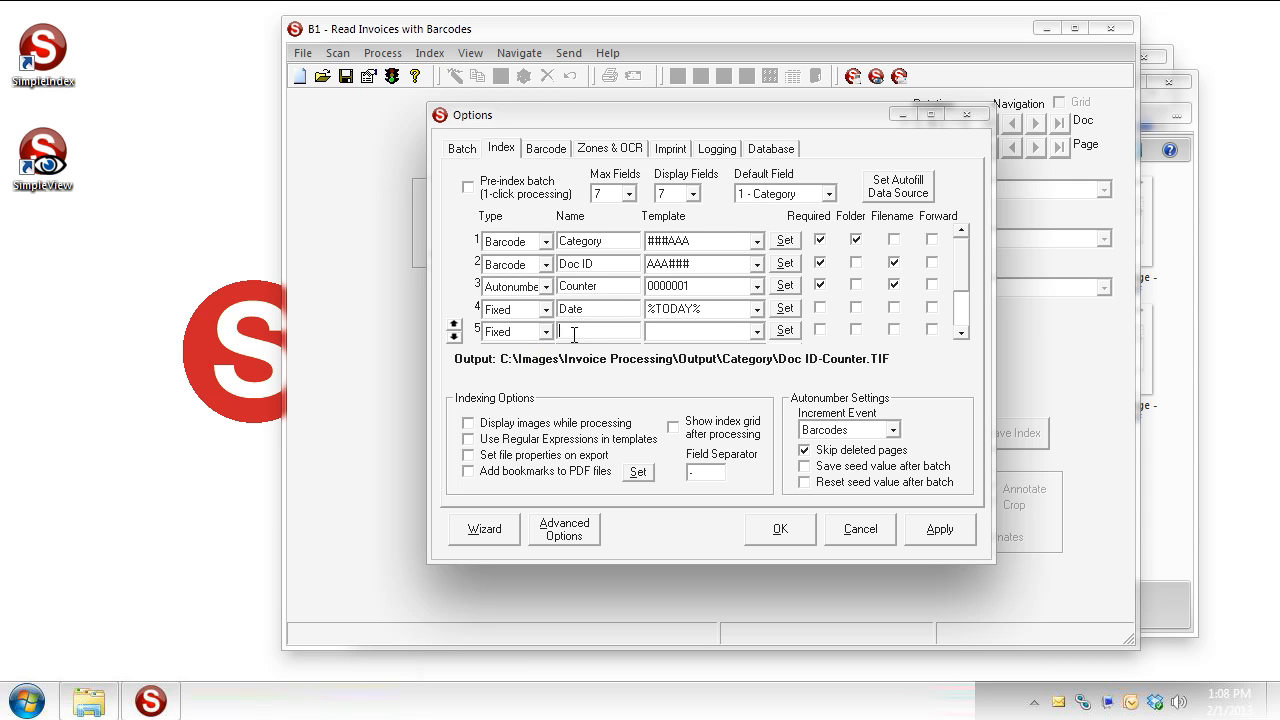
Look through the template variables available for Fixed index field 5, down to the document property variables.
left_click(757, 334)
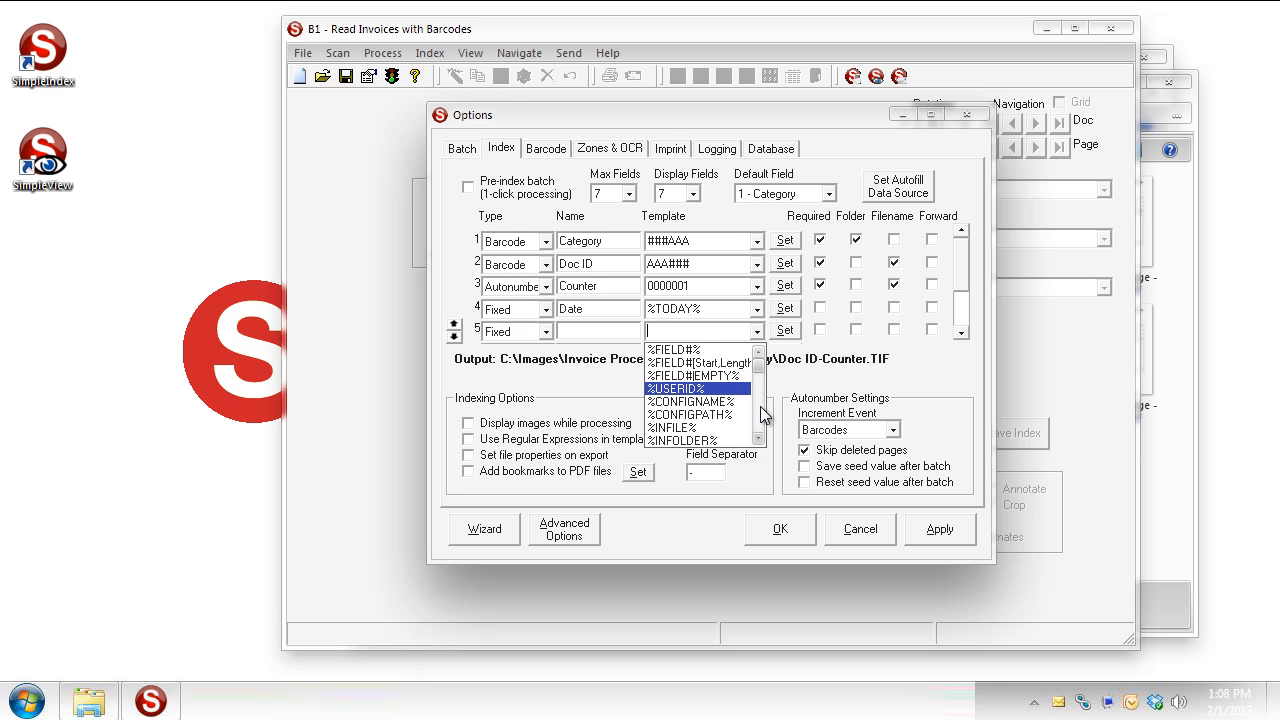
scroll(760, 406, "down", 2)
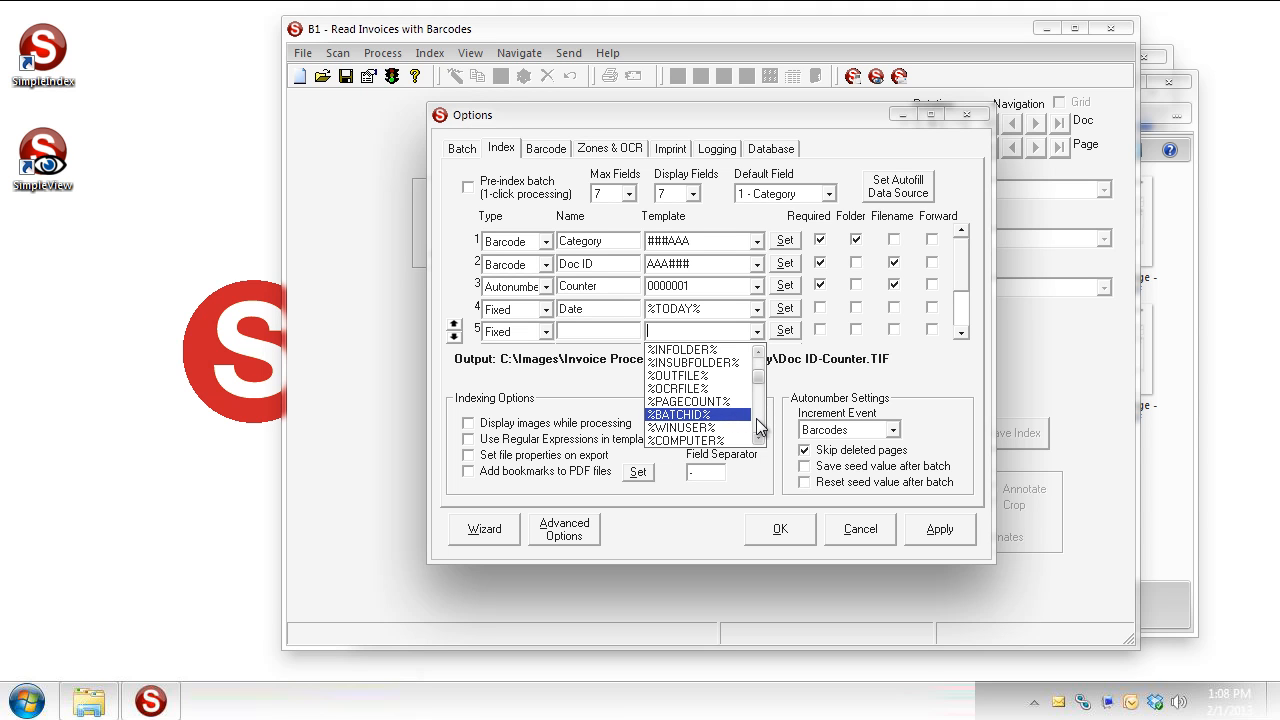
left_click(758, 423)
left_click(750, 414)
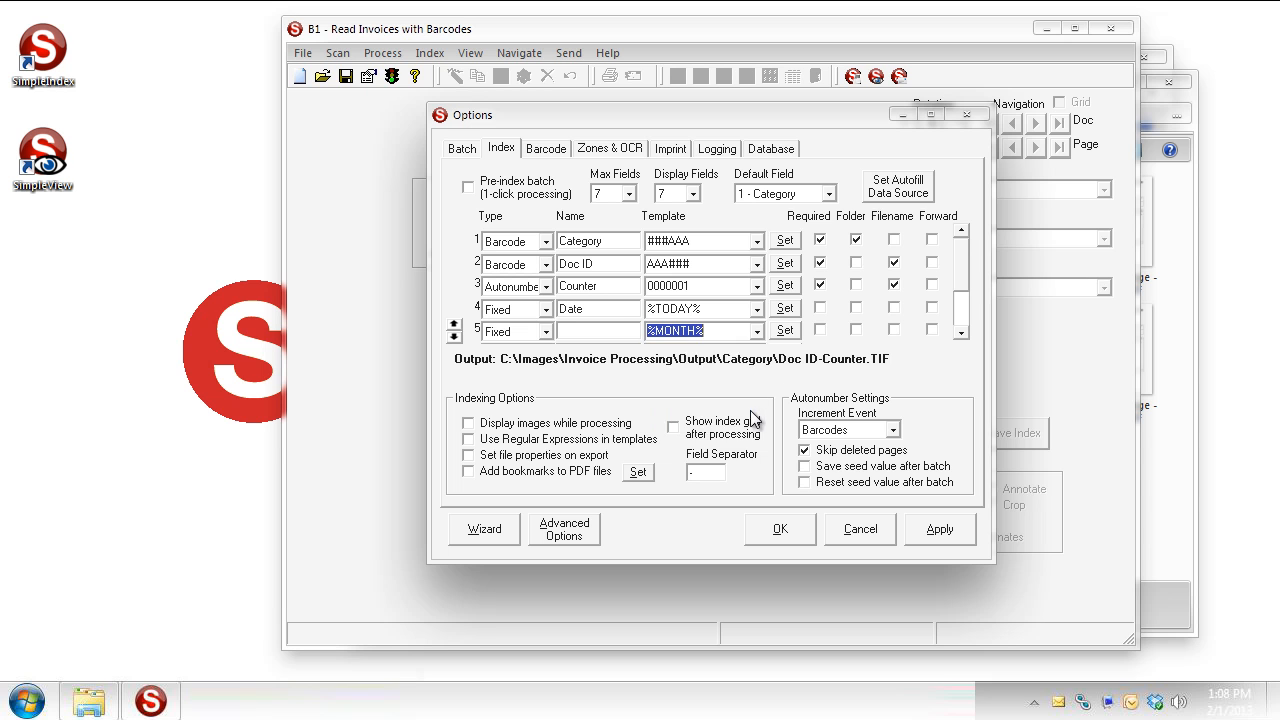
left_click(757, 333)
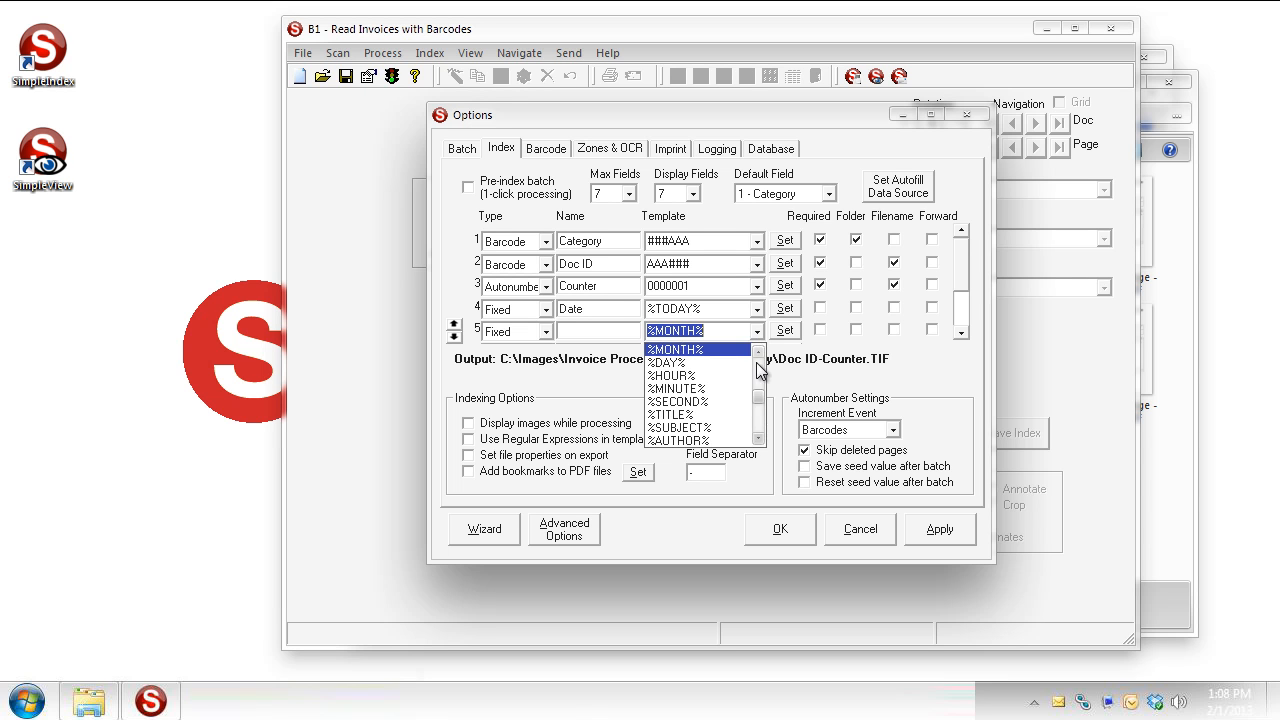
left_click(760, 412)
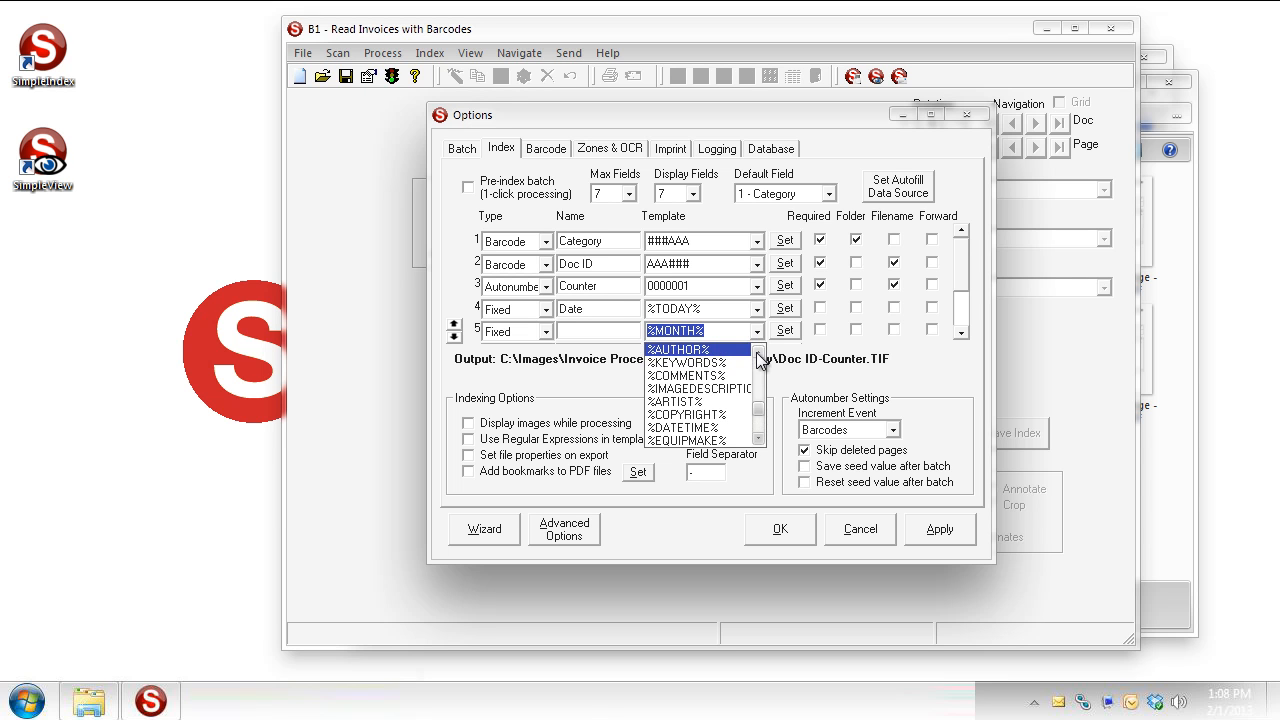
left_click(758, 353)
left_click(758, 353)
left_click(758, 353)
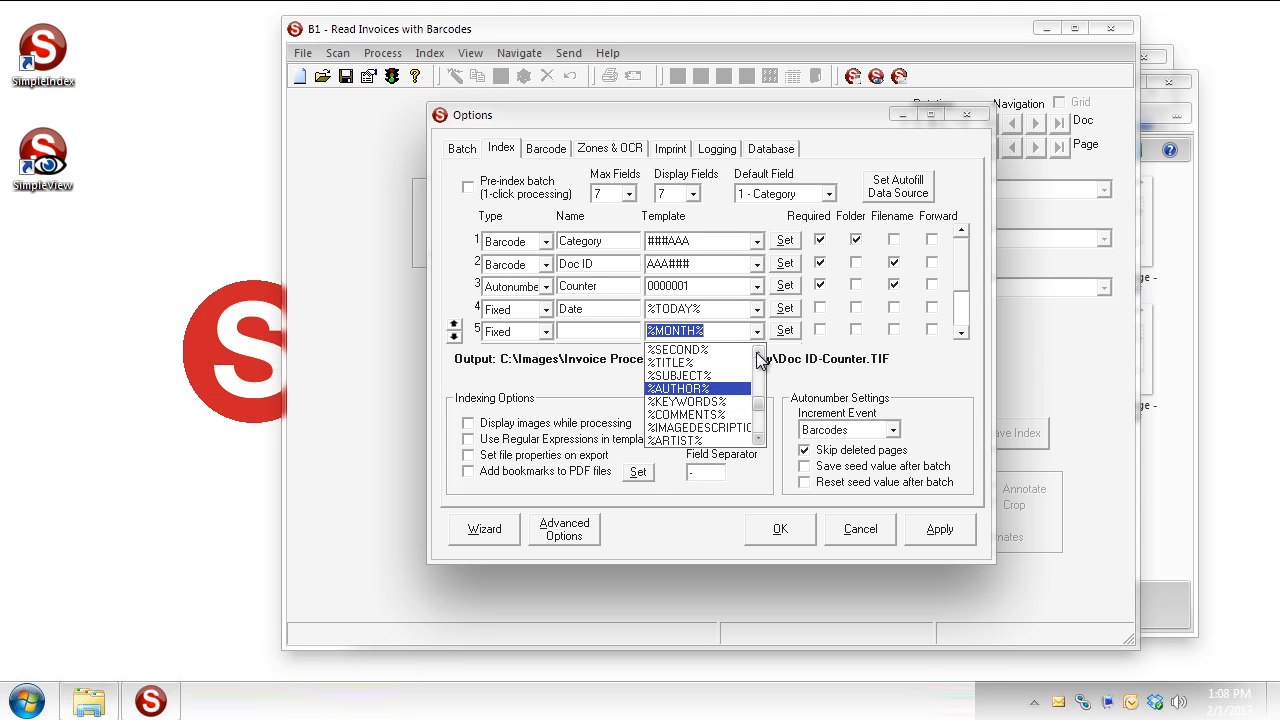
left_click(758, 355)
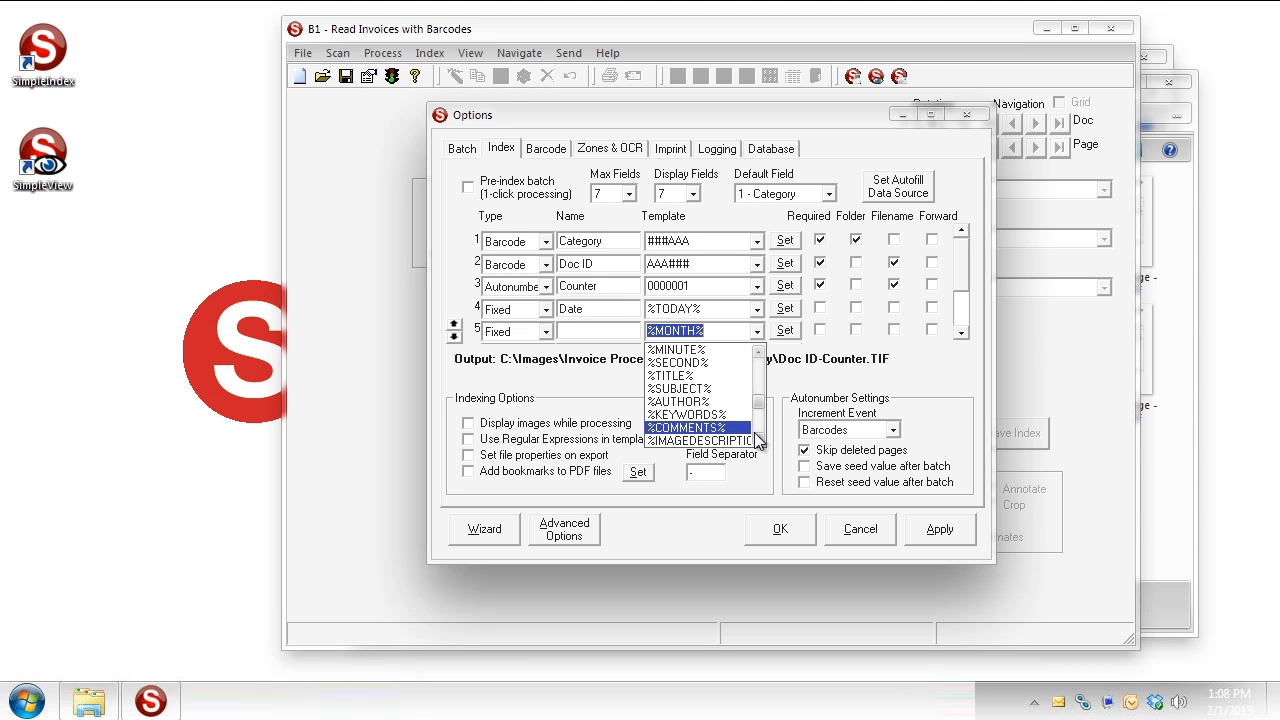
left_click(757, 439)
left_click(757, 442)
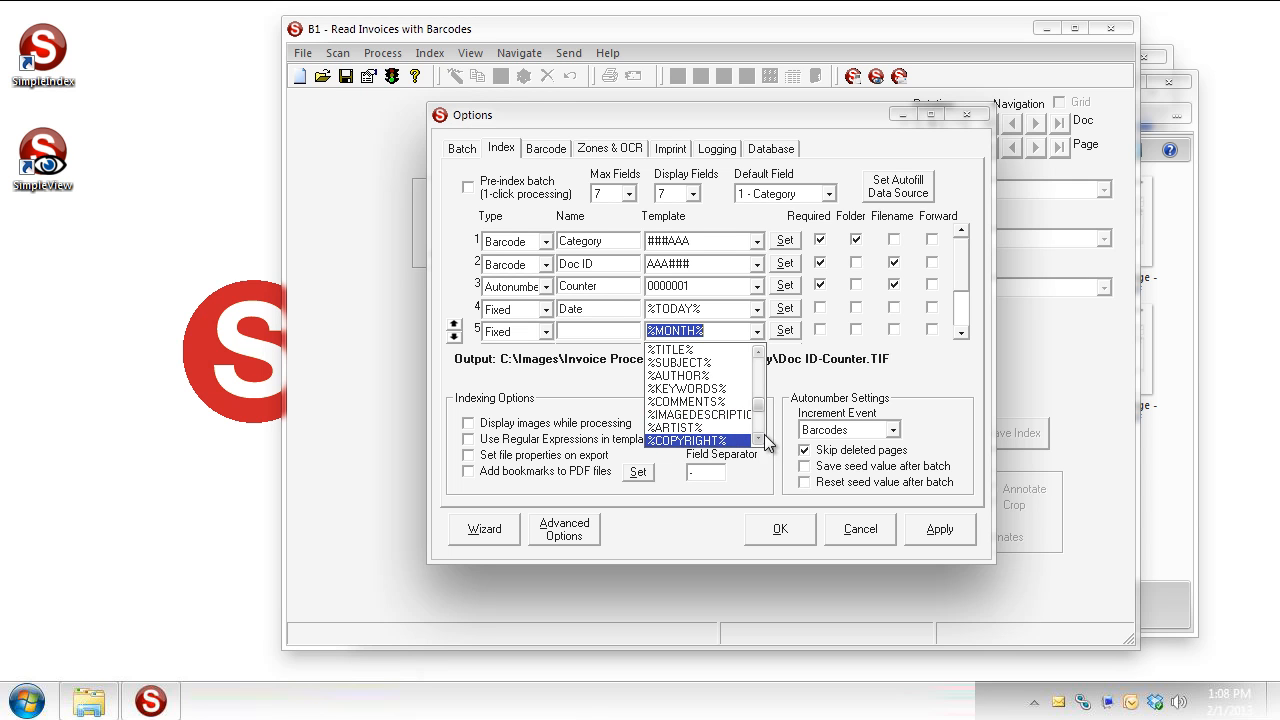
left_click(757, 444)
left_click(757, 444)
left_click(757, 444)
left_click(757, 444)
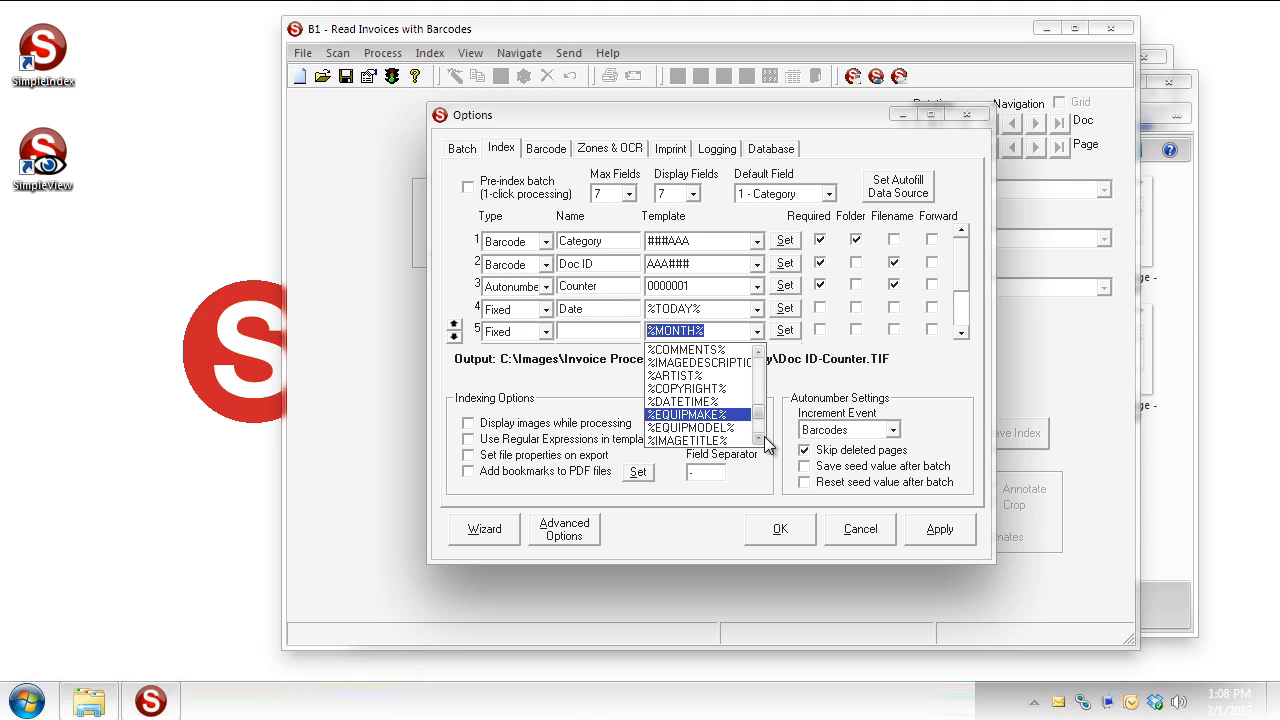
left_click(763, 444)
left_click(763, 444)
left_click(763, 444)
left_click(763, 444)
left_click(763, 444)
left_click(763, 444)
left_click(763, 444)
left_click(763, 444)
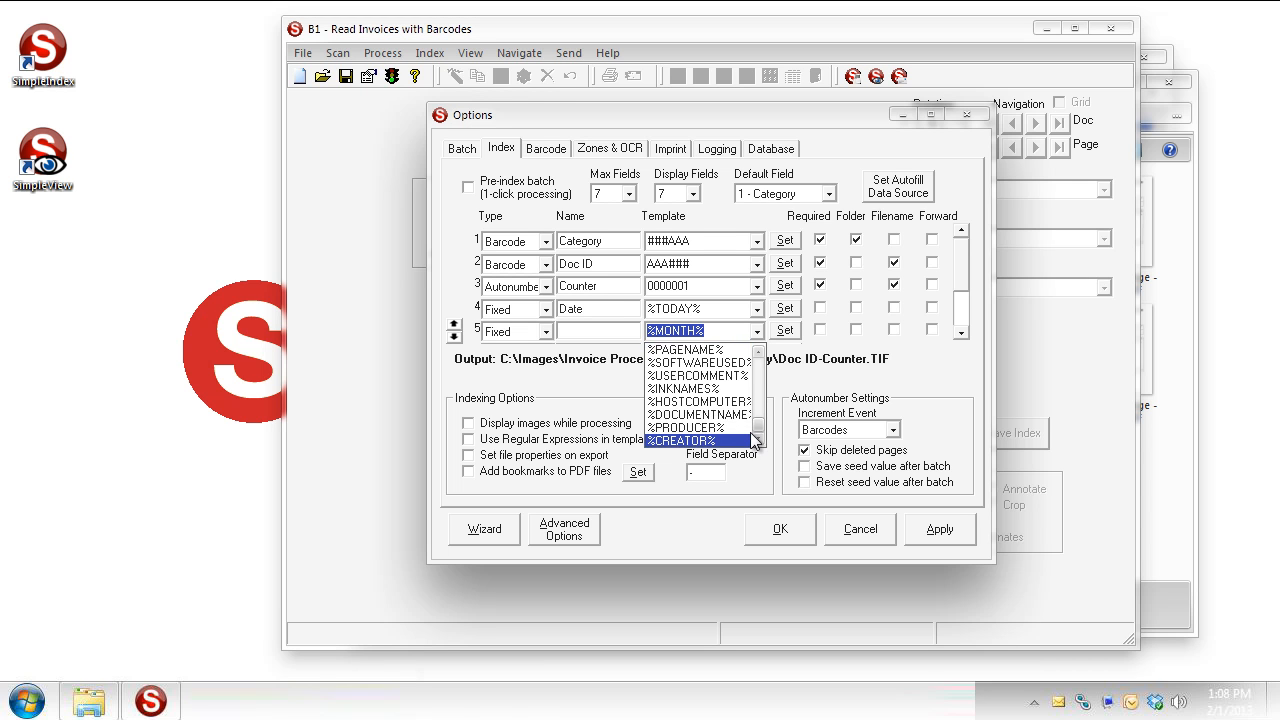
Choose the %FIELD#[Start,Length]% template for index field 5 and name the field Category Last 3.
left_click_drag(760, 428, 762, 358)
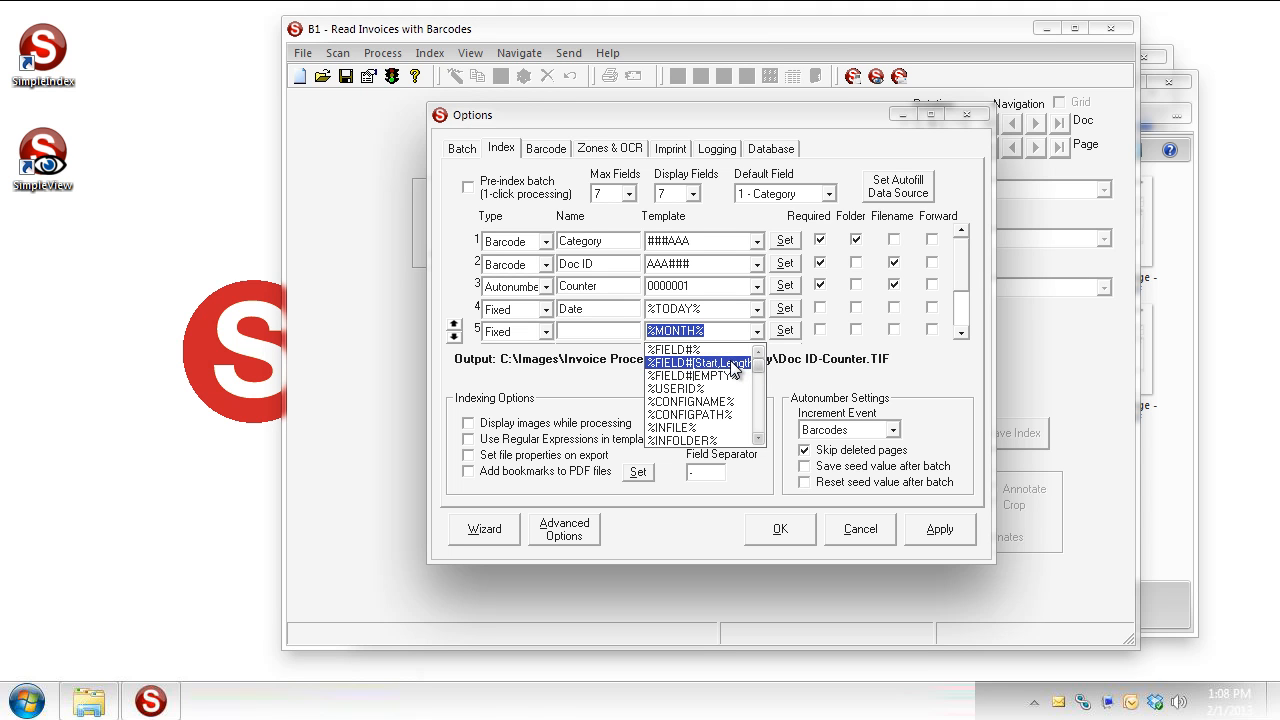
left_click(733, 363)
left_click(584, 326)
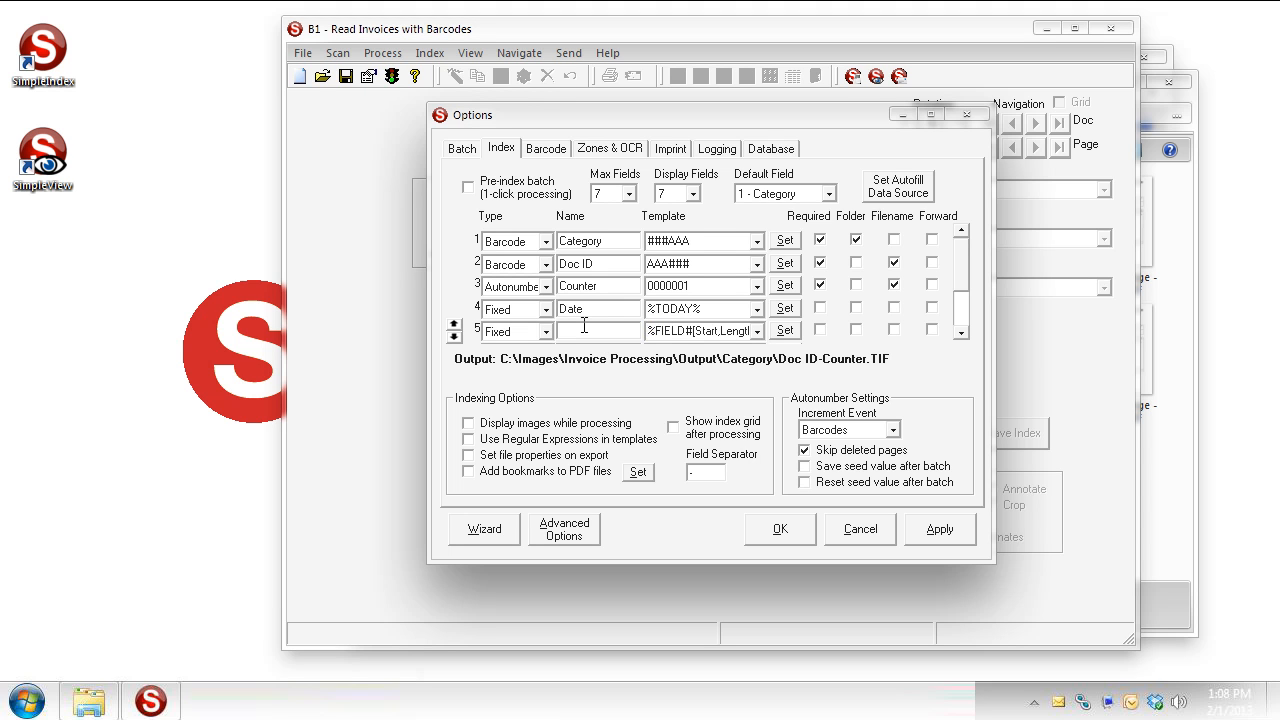
type("Category Last 3")
Edit the Category Last 3 template to %FIELD1[4,3]%, taking three characters of field 1 from position 4.
left_click(693, 331)
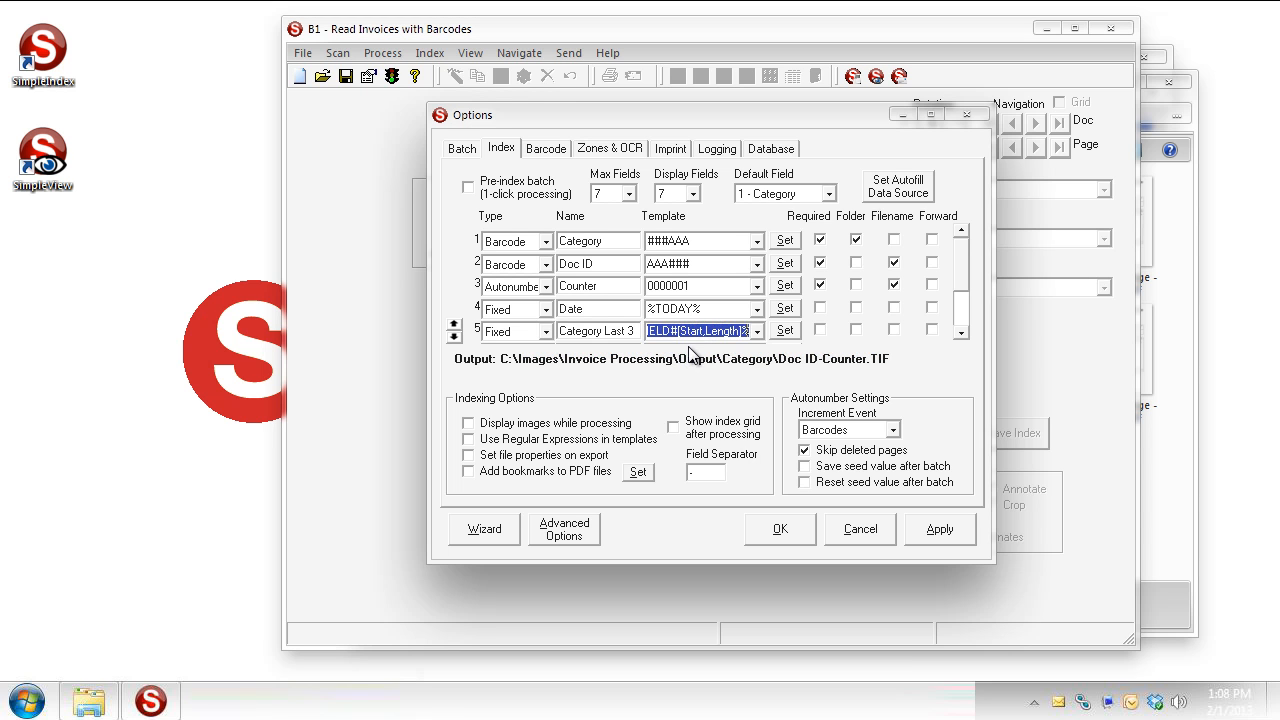
key("End")
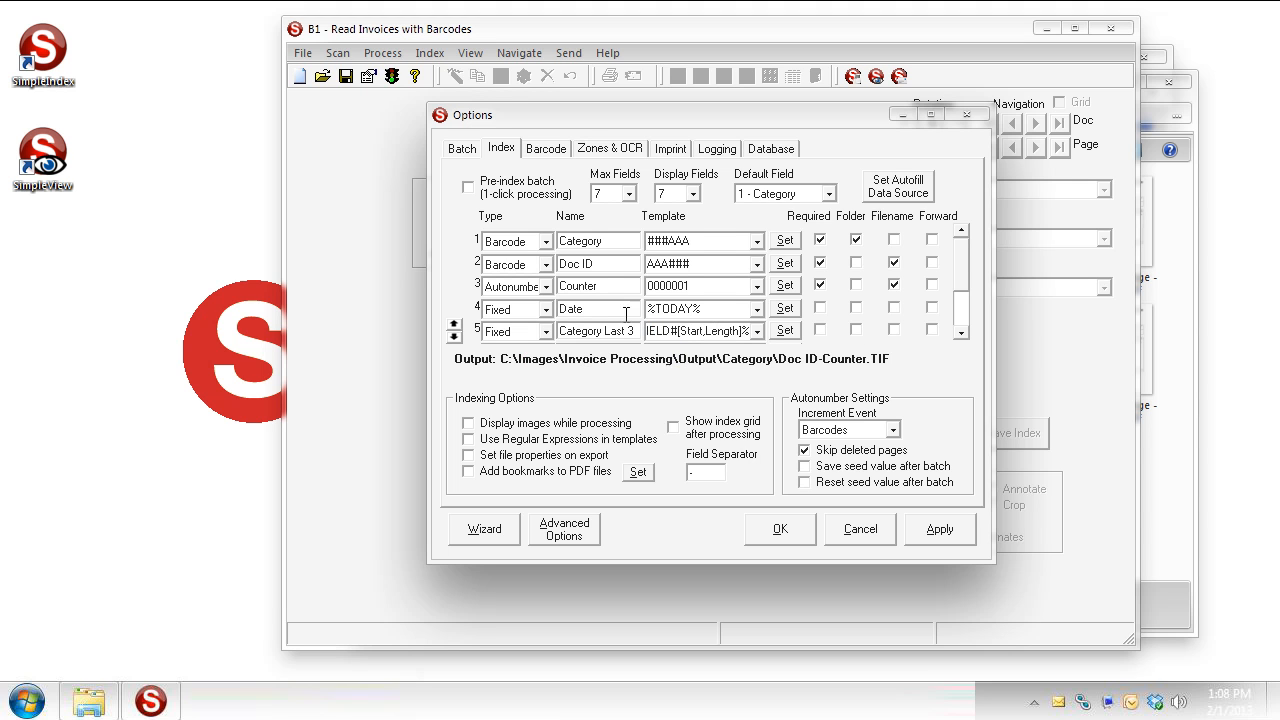
key("Left")
key("Left")
key("Left")
key("Left")
key("Left")
key("Left")
key("Left")
key("Left")
key("Left")
key("Left")
key("Left")
key("Left")
key("Left")
key("Left")
key("Left")
key("BackSpace")
type("1")
key("shift+Left")
key("shift+Left")
key("shift+Left")
key("shift+Left")
key("shift+Left")
type("4")
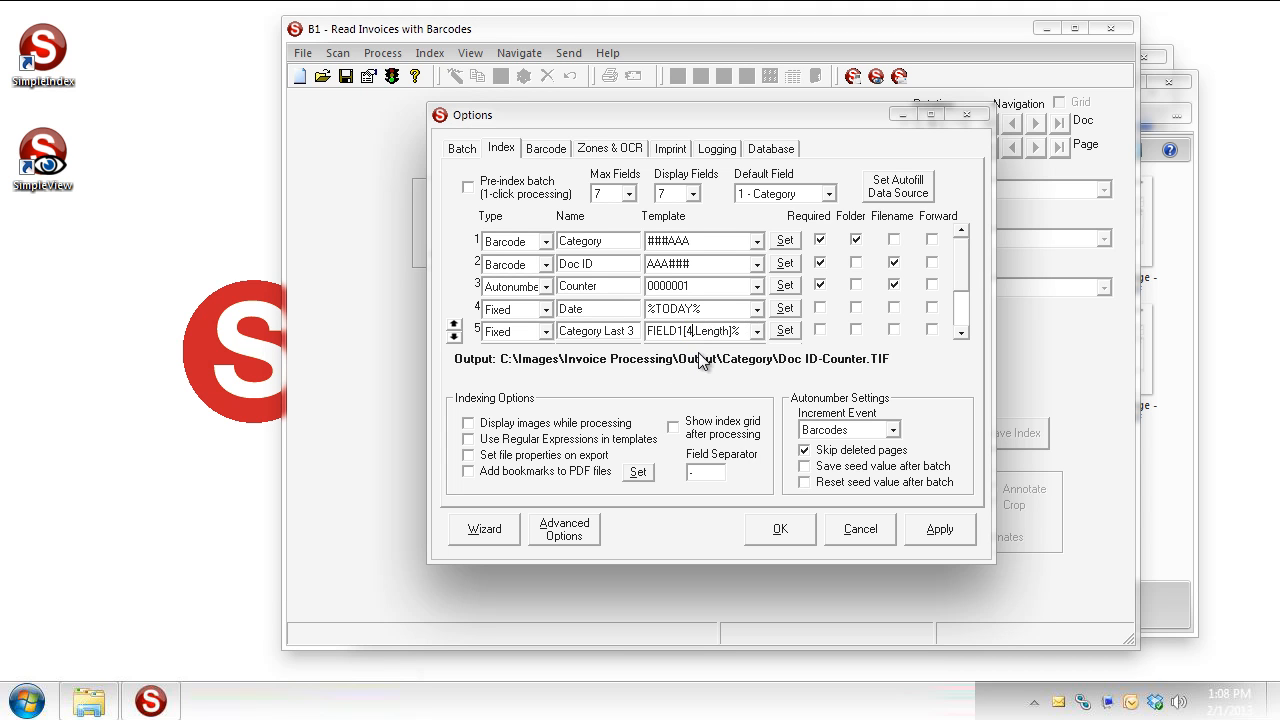
left_click_drag(696, 337, 728, 337)
type("3")
Define index field 6 as a Fixed field named BatchID with the template %BATCHID%.
left_click(961, 334)
left_click(961, 334)
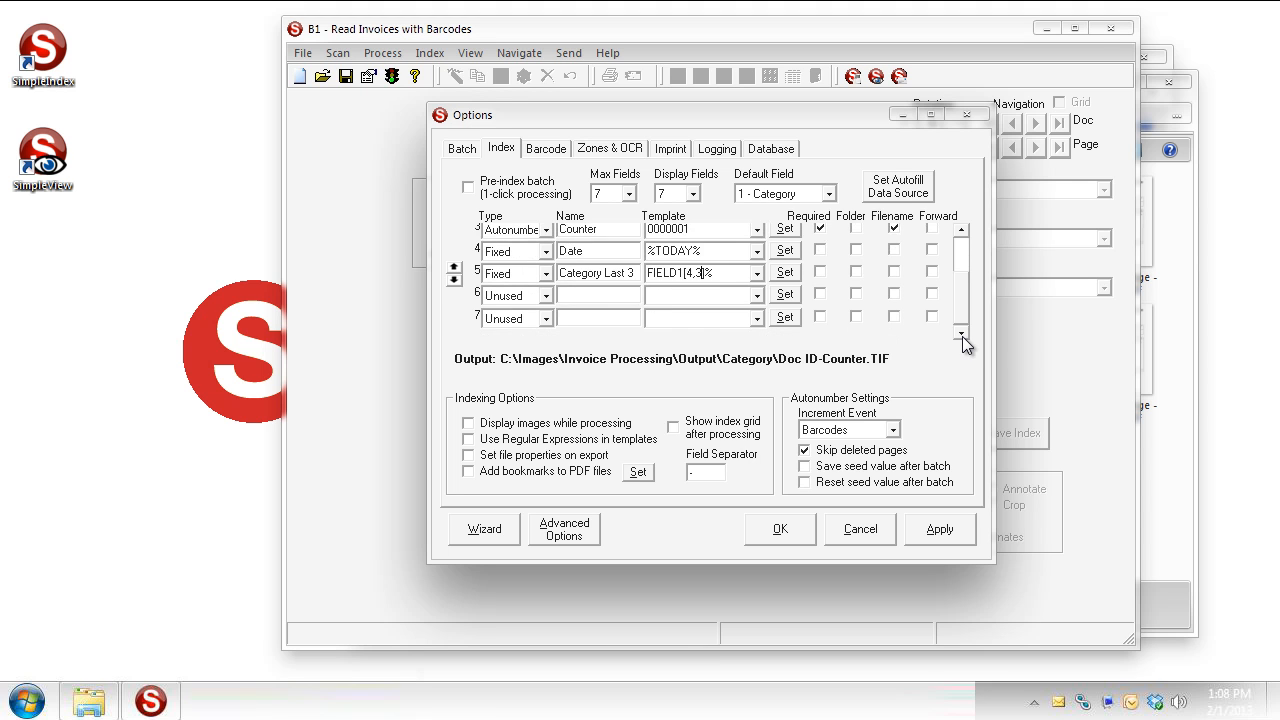
left_click(530, 296)
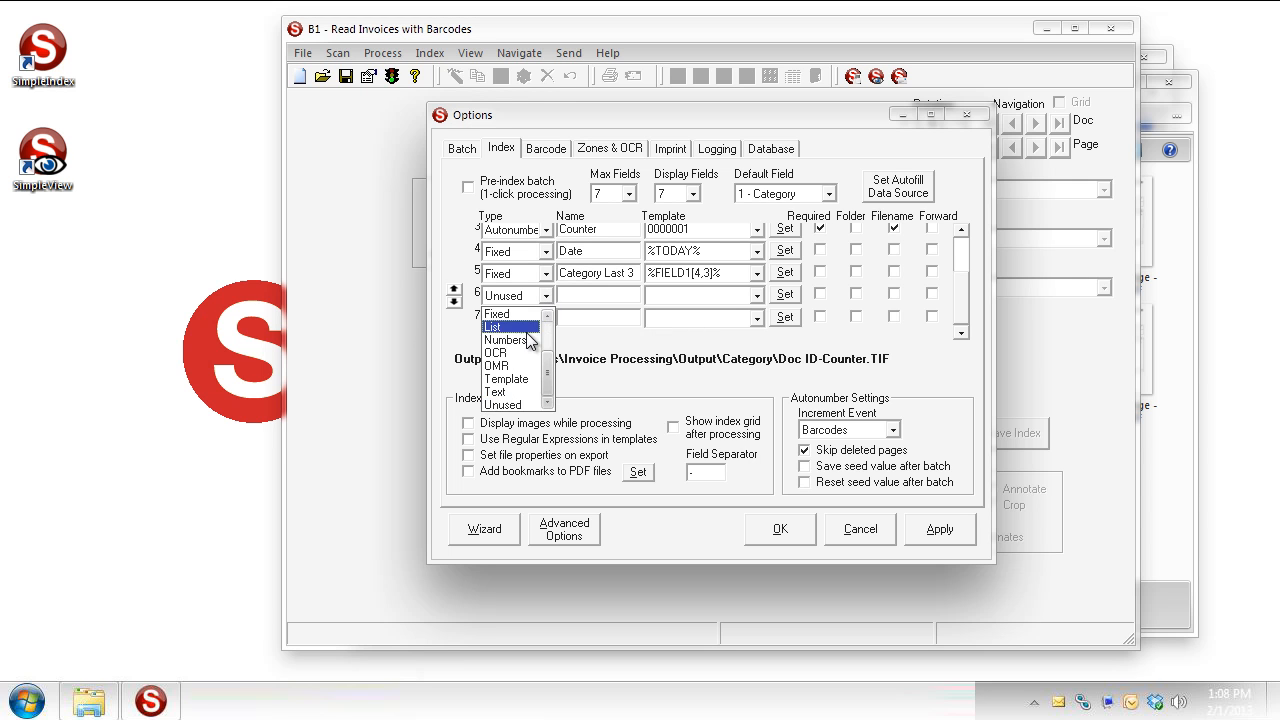
left_click(520, 315)
left_click(586, 296)
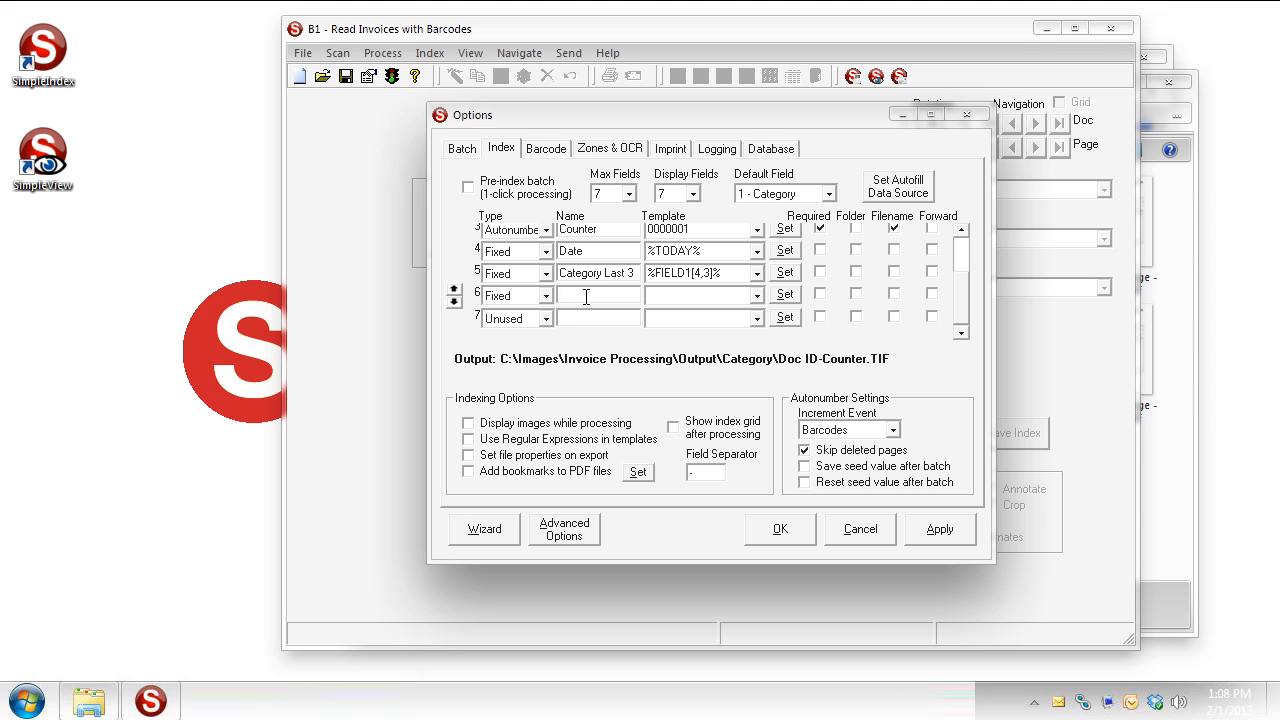
type("BatchID")
key("Tab")
left_click(755, 297)
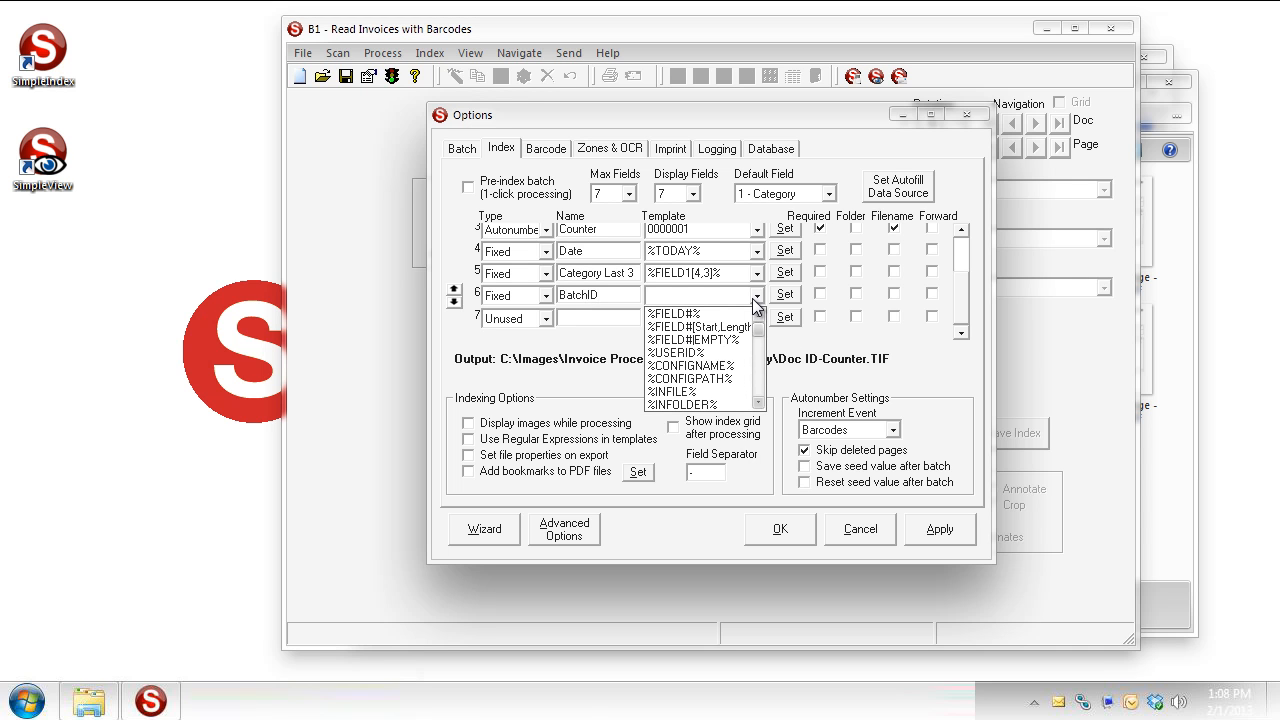
left_click(760, 362)
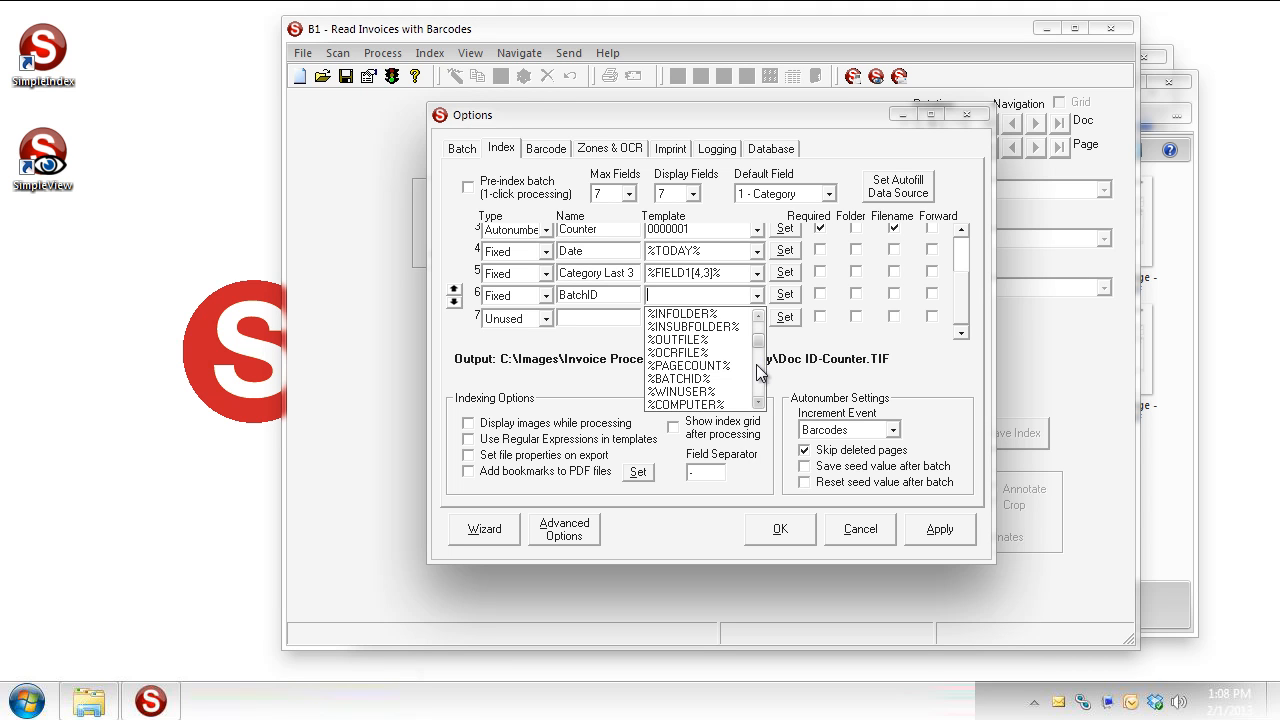
left_click(733, 378)
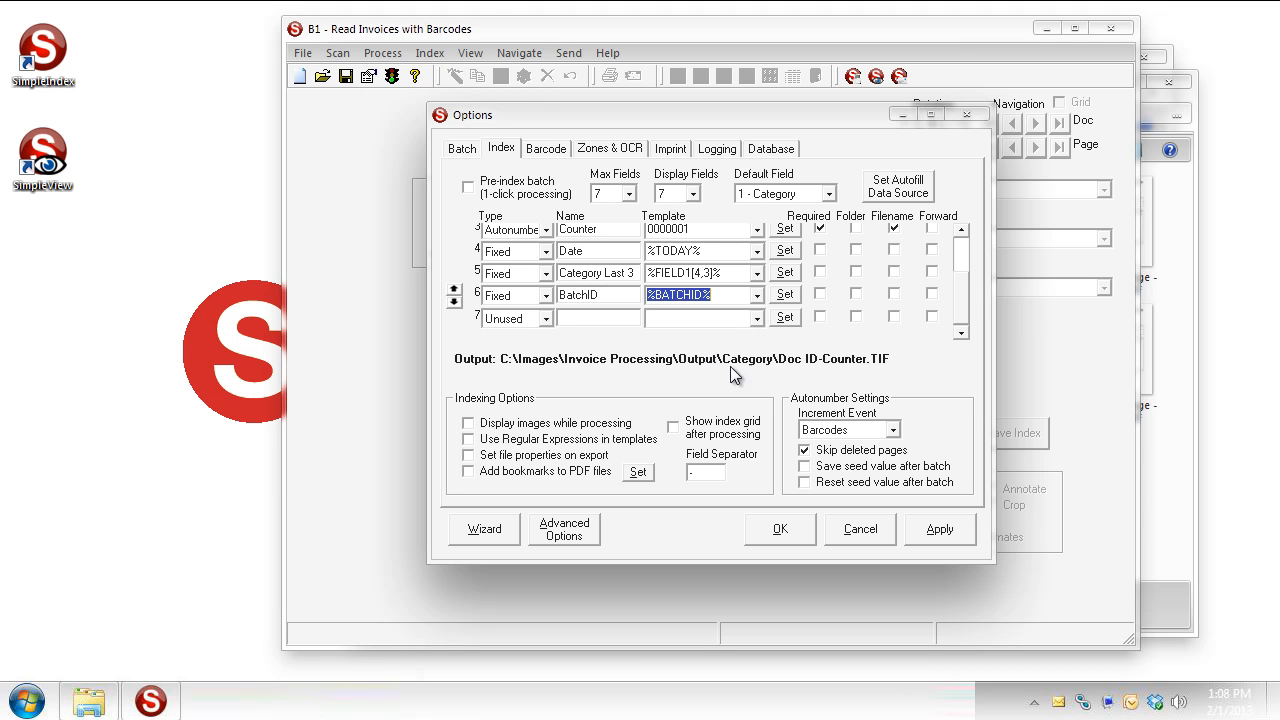
Define index field 7 as a Fixed field named User with the template %WINUSER%, then apply and close the job options.
left_click(545, 318)
left_click(522, 338)
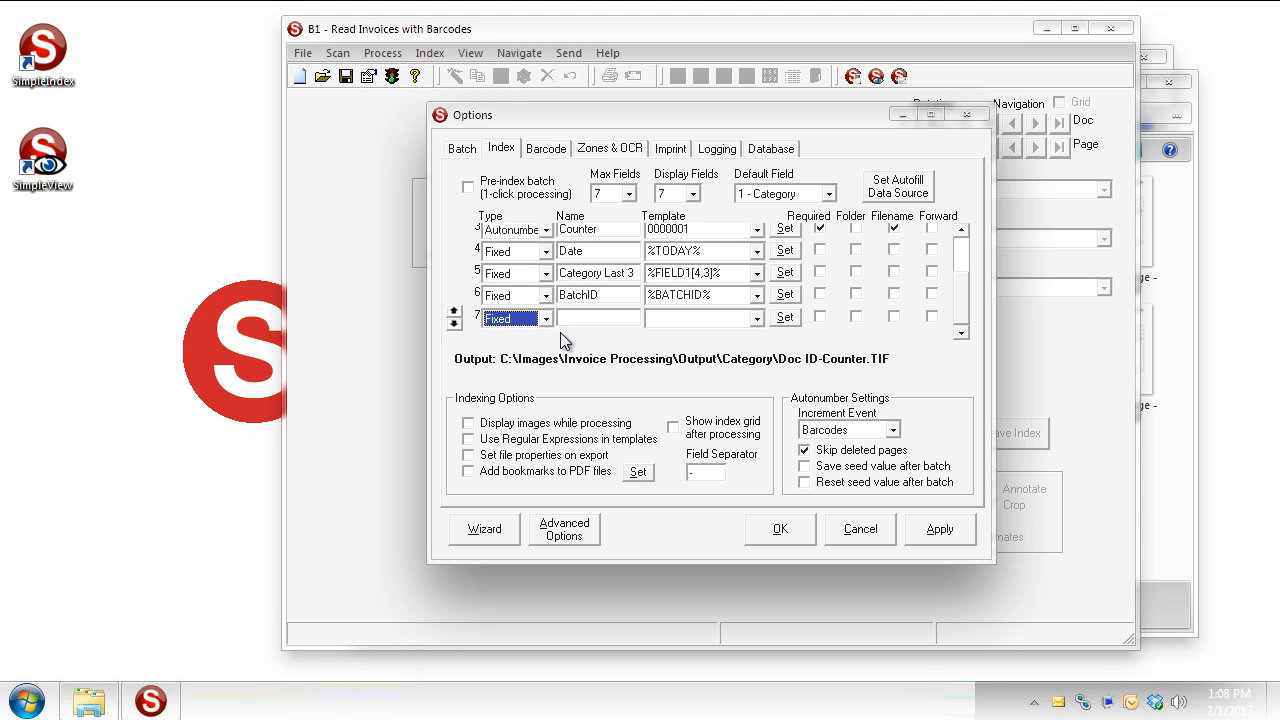
left_click(568, 326)
type("User")
left_click(757, 318)
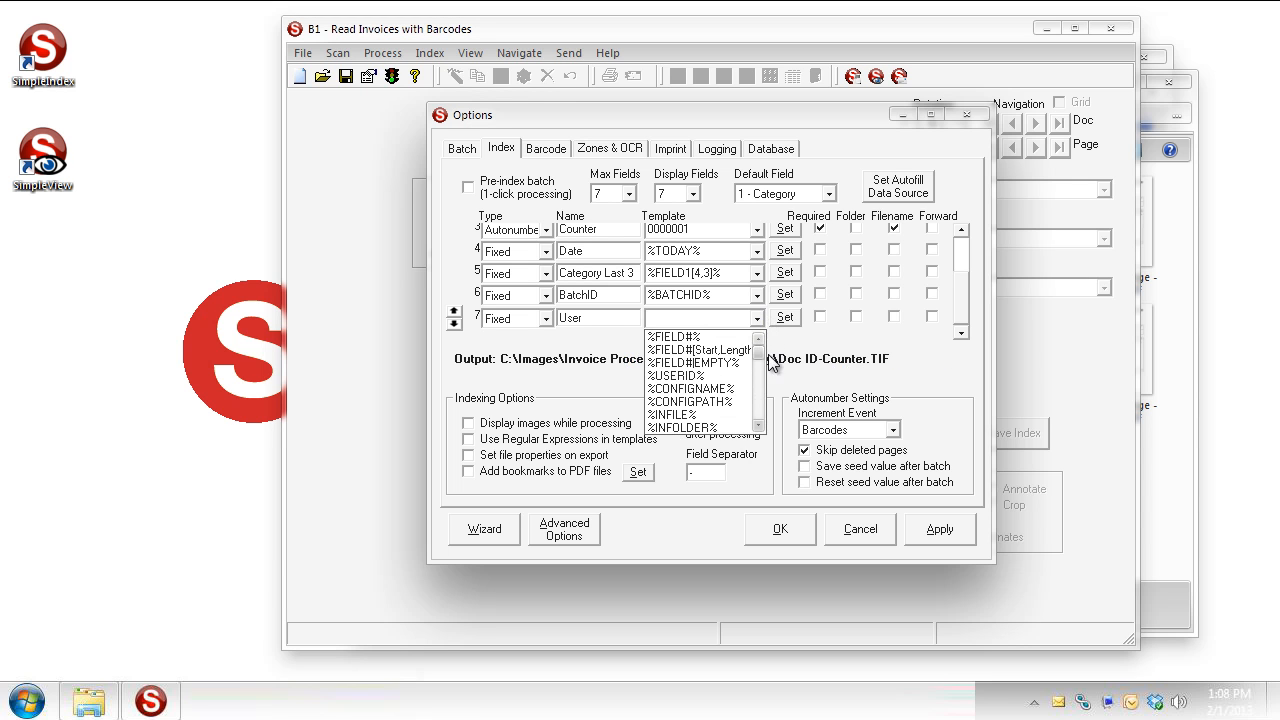
scroll(760, 402, "down", 2)
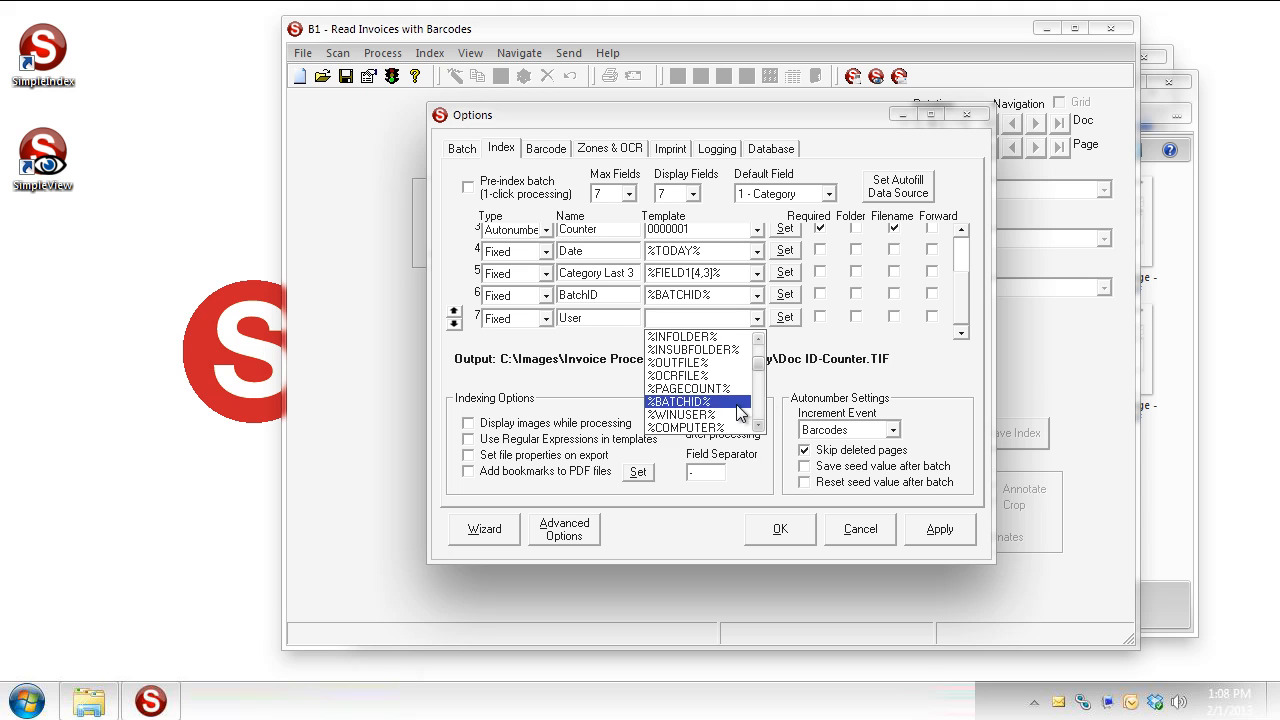
left_click(733, 414)
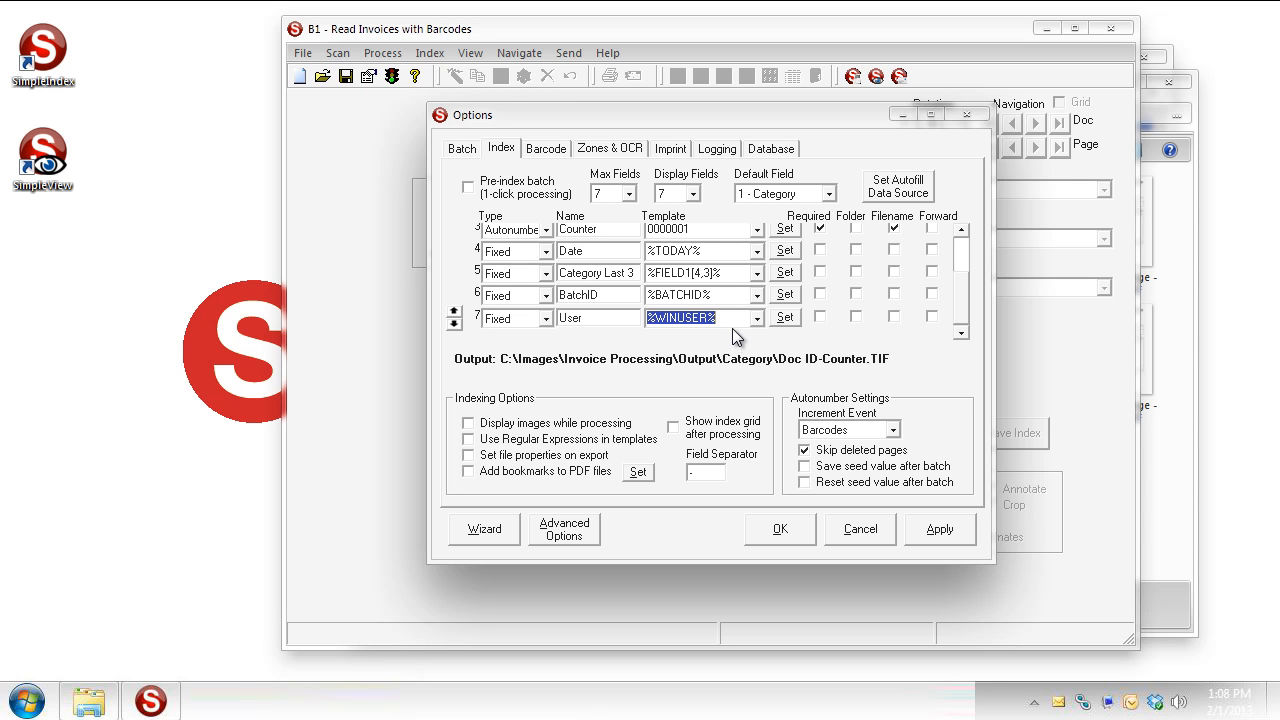
left_click(930, 530)
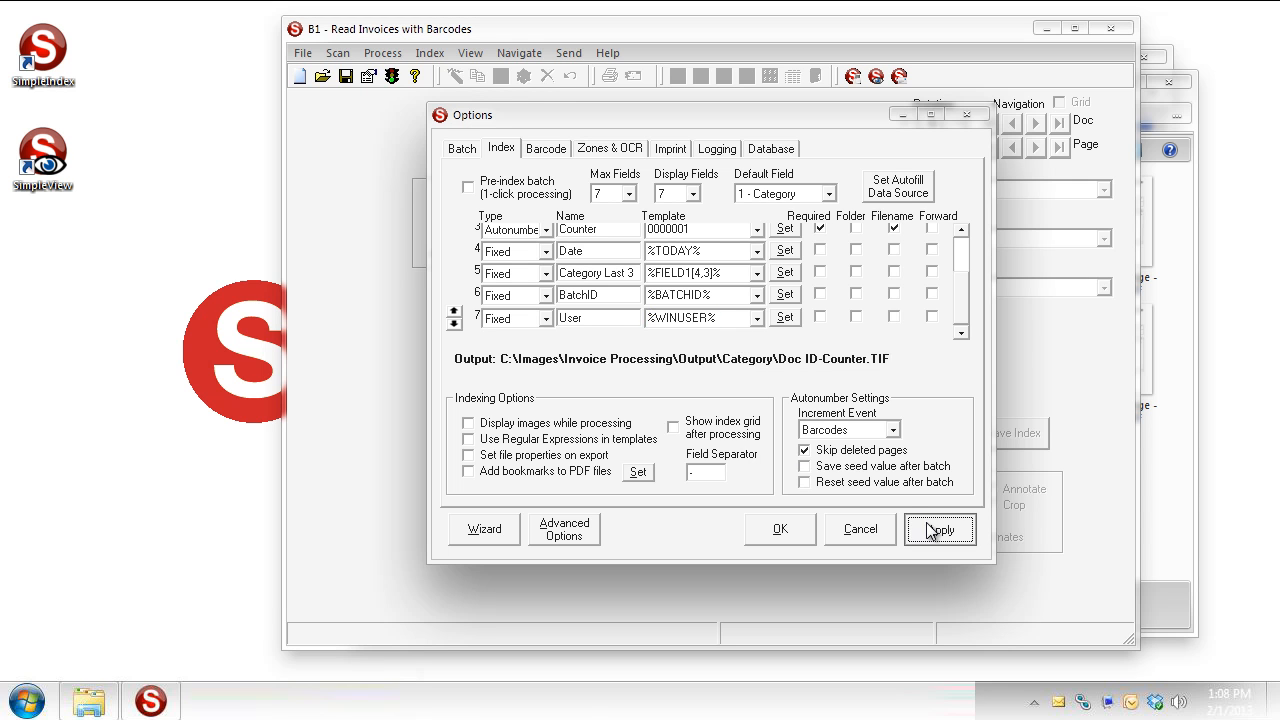
left_click(781, 531)
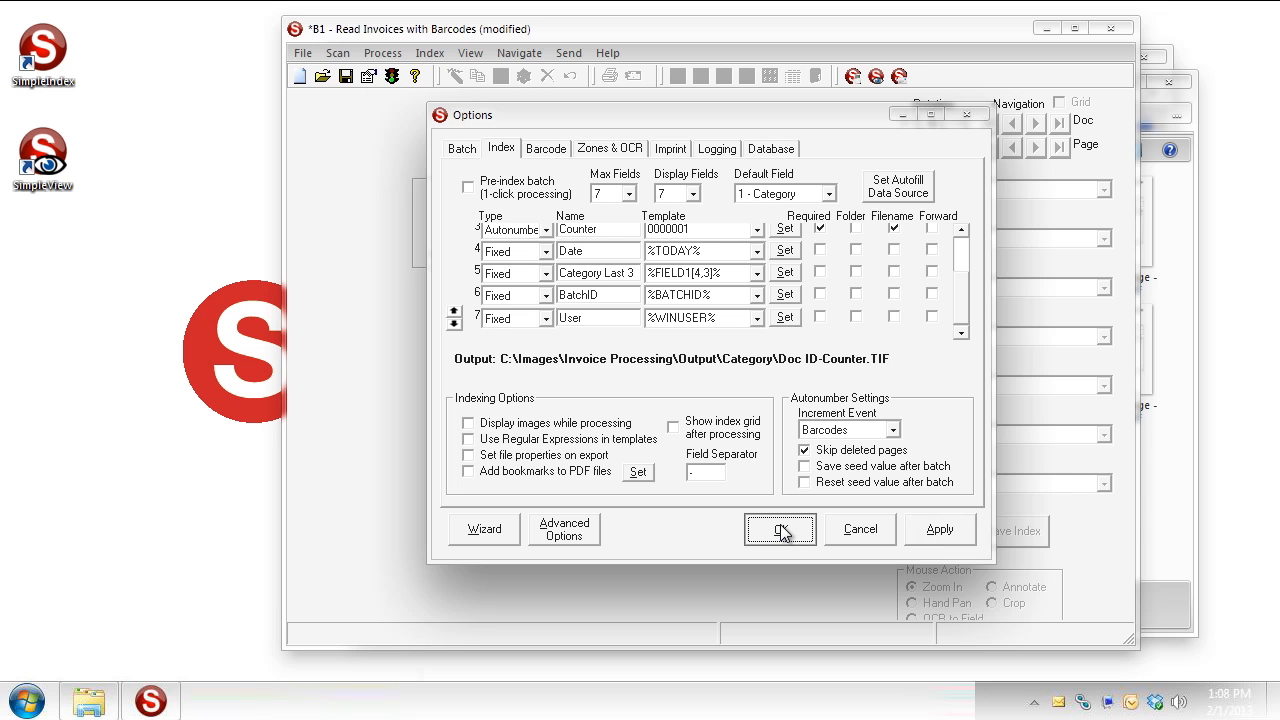
left_click(781, 531)
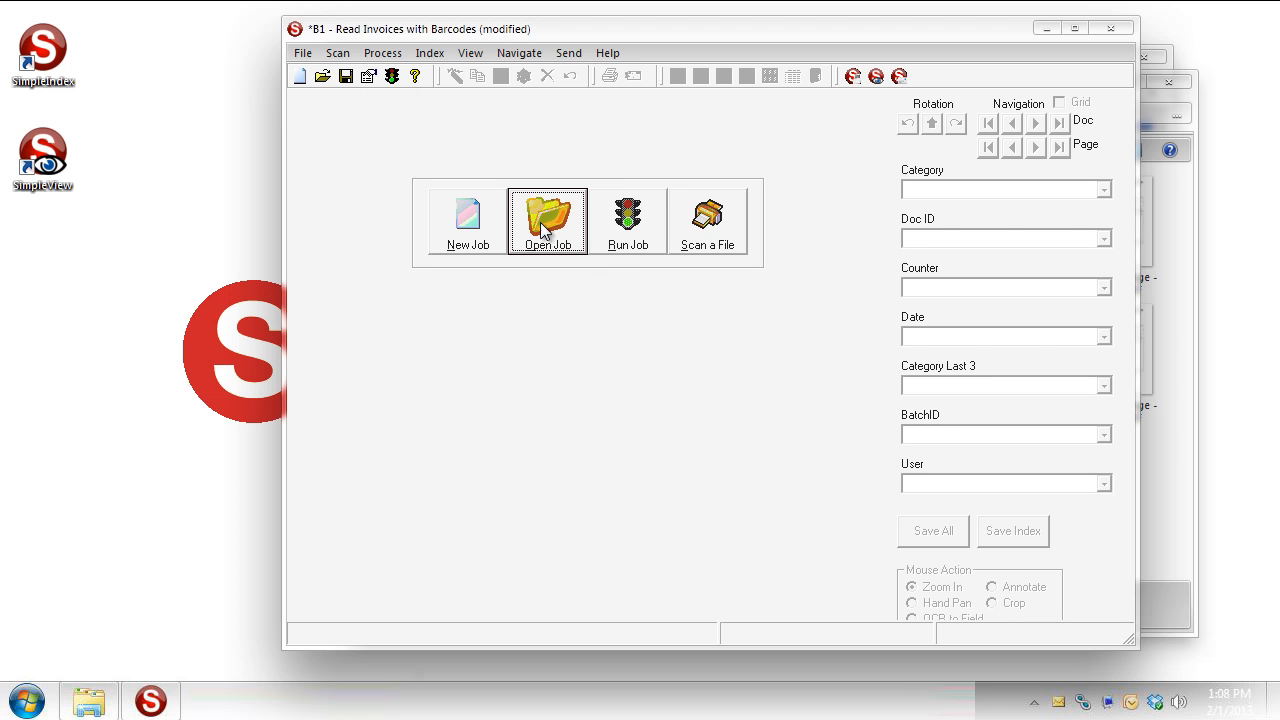
Reopen the job's index options and set both Max Fields and Display Fields to 8.
left_click(369, 78)
left_click(499, 156)
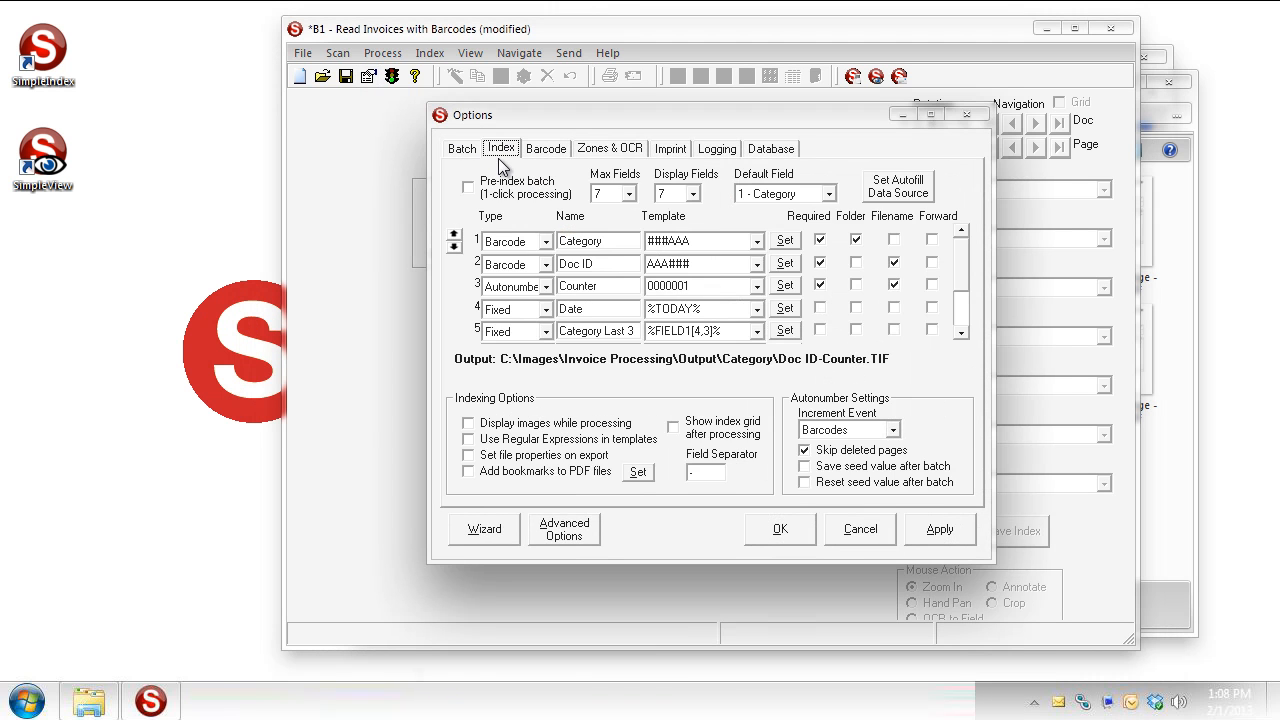
left_click(628, 194)
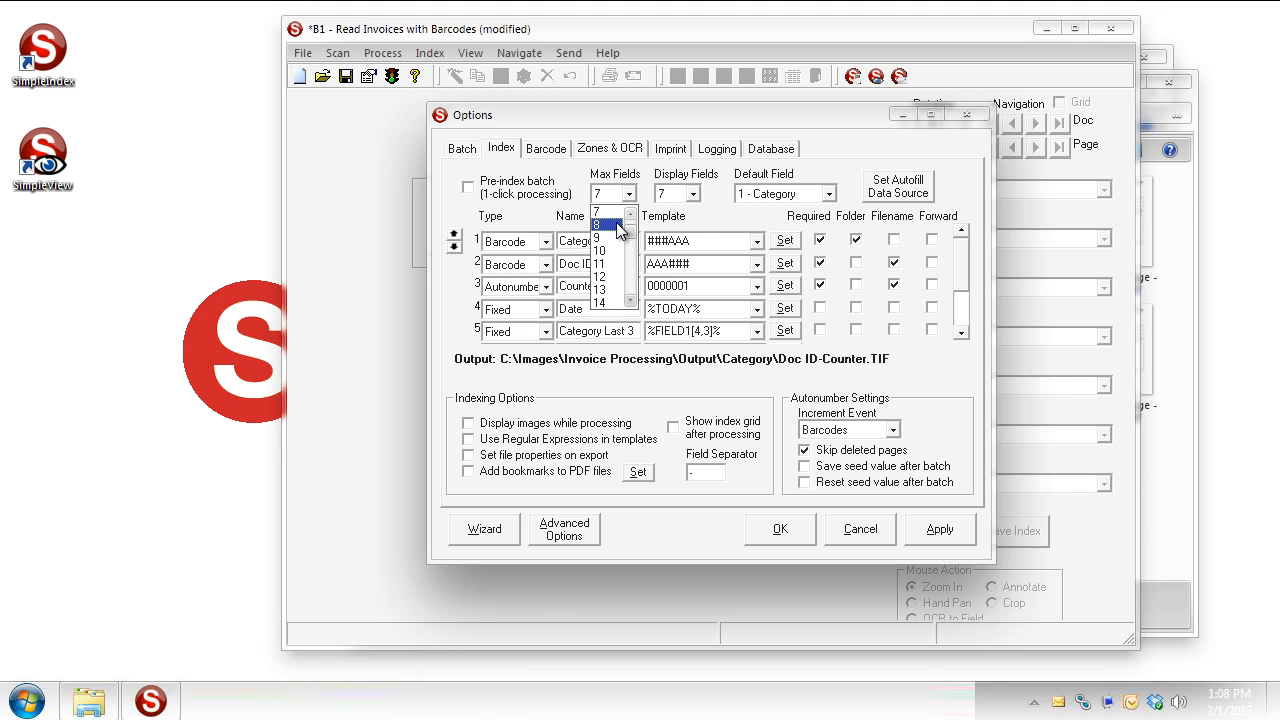
left_click(600, 225)
left_click(693, 194)
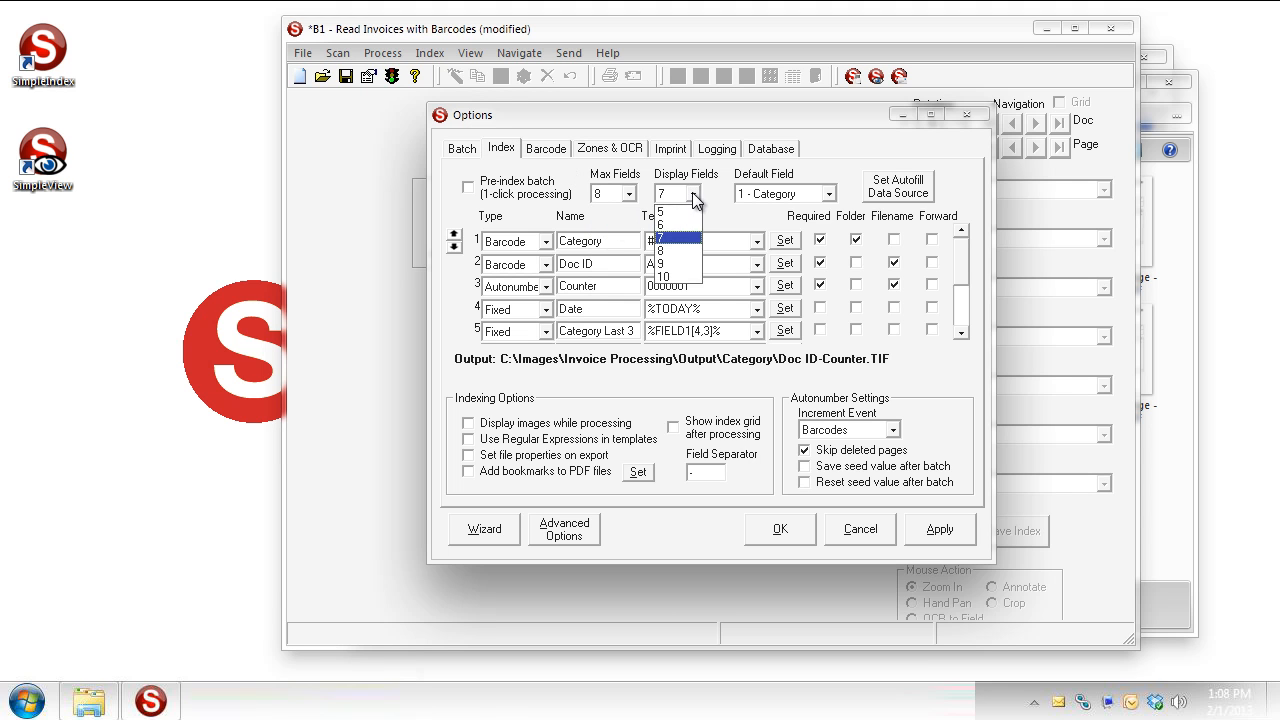
left_click(672, 250)
Define index field 8 as a Fixed field named Purpose with the constant value Tax, and apply and close the job options.
left_click(959, 336)
left_click(959, 336)
left_click(959, 336)
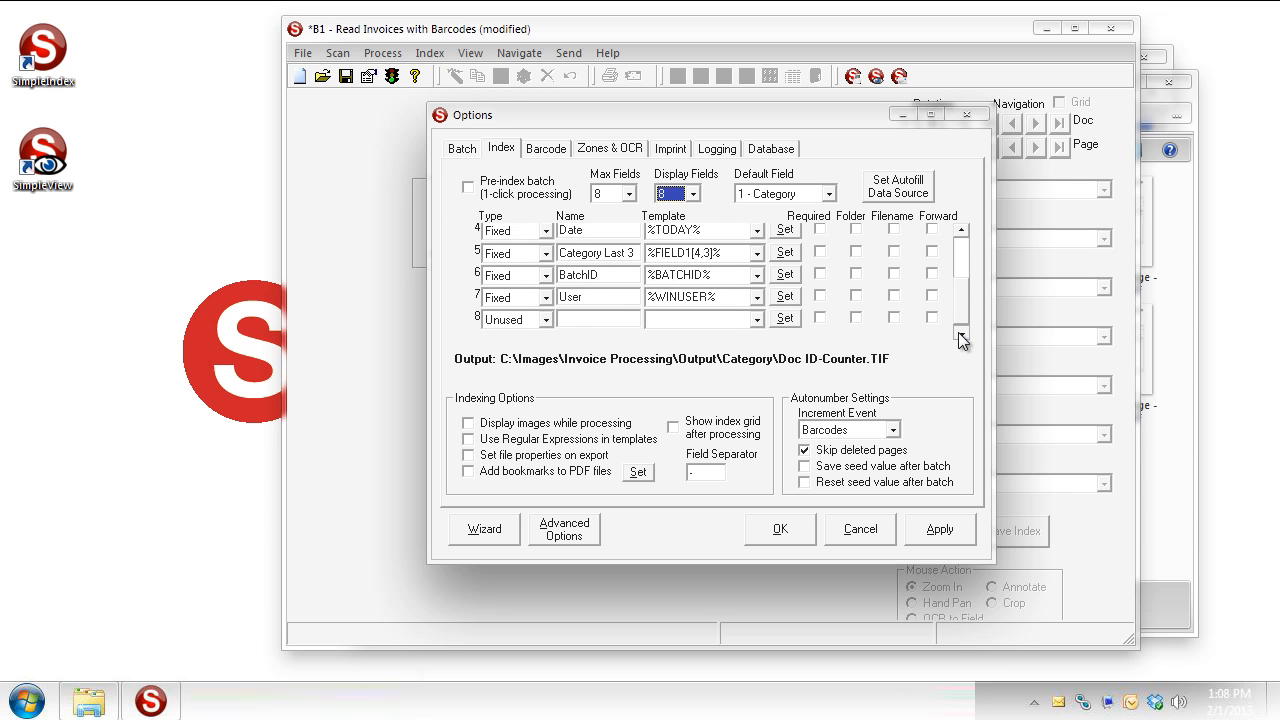
left_click(546, 319)
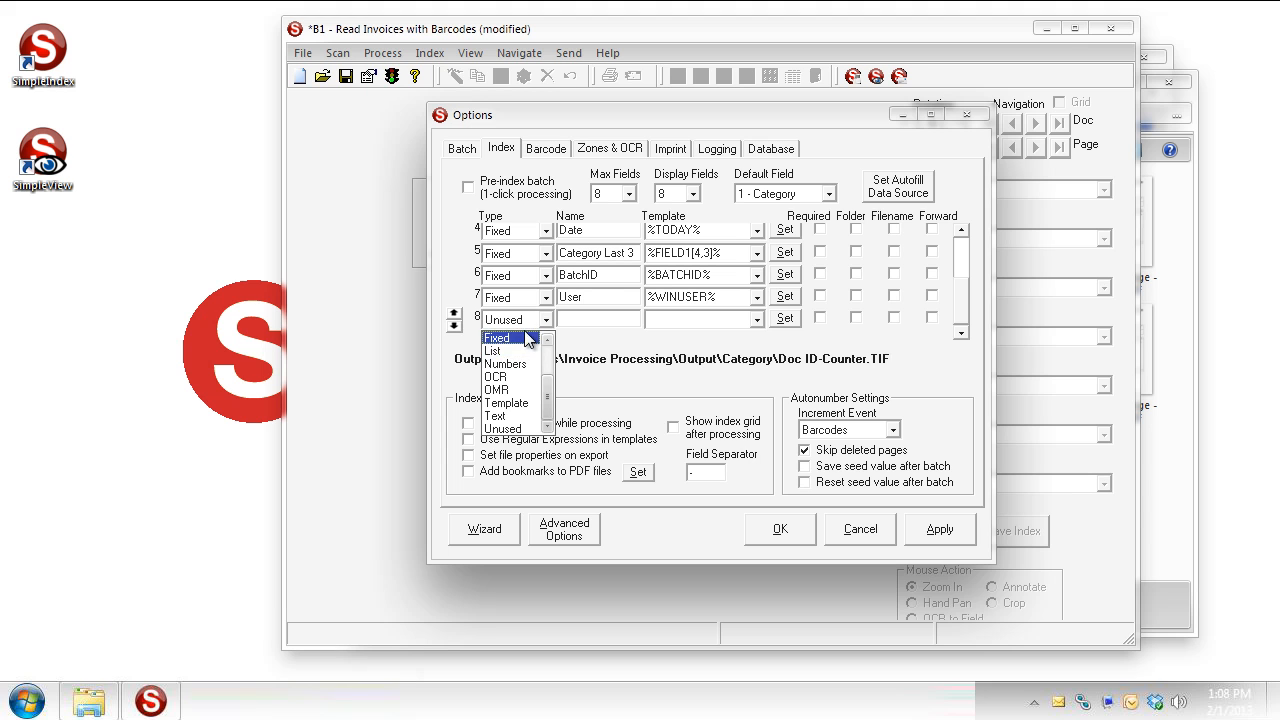
left_click(528, 338)
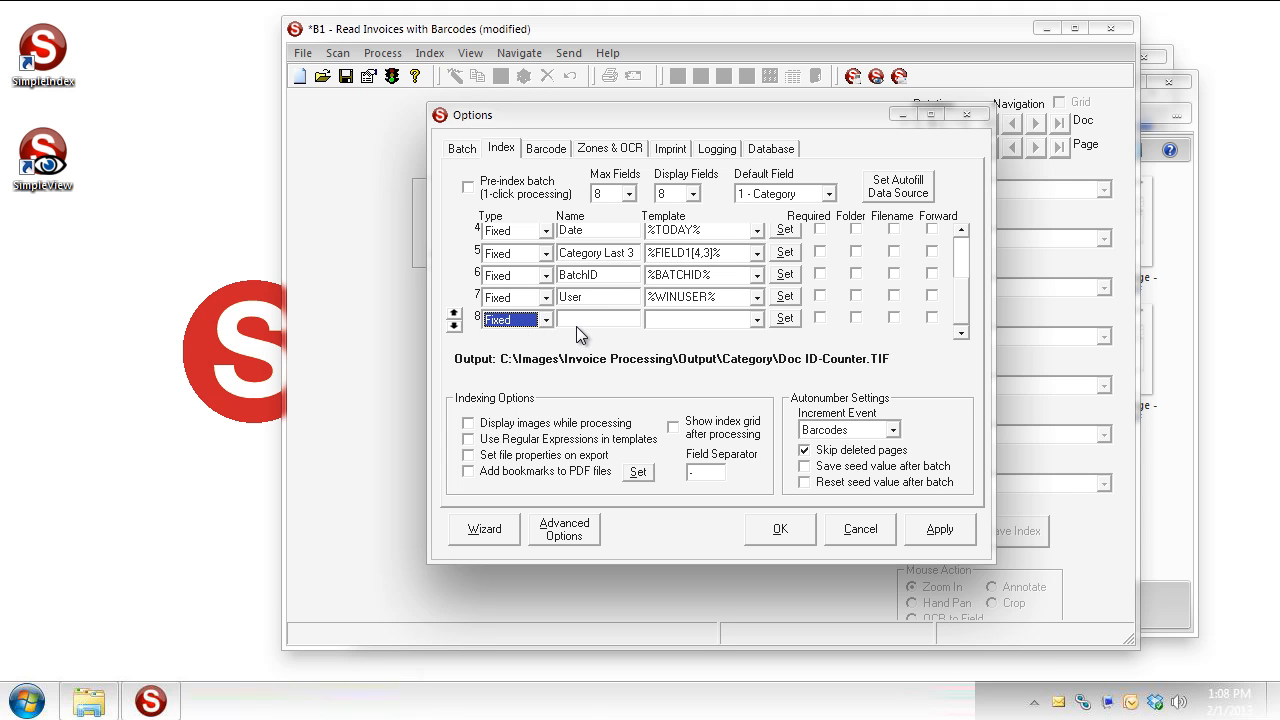
left_click(578, 320)
type("Purpose")
type("Ta")
type("c")
key("BackSpace")
type("x")
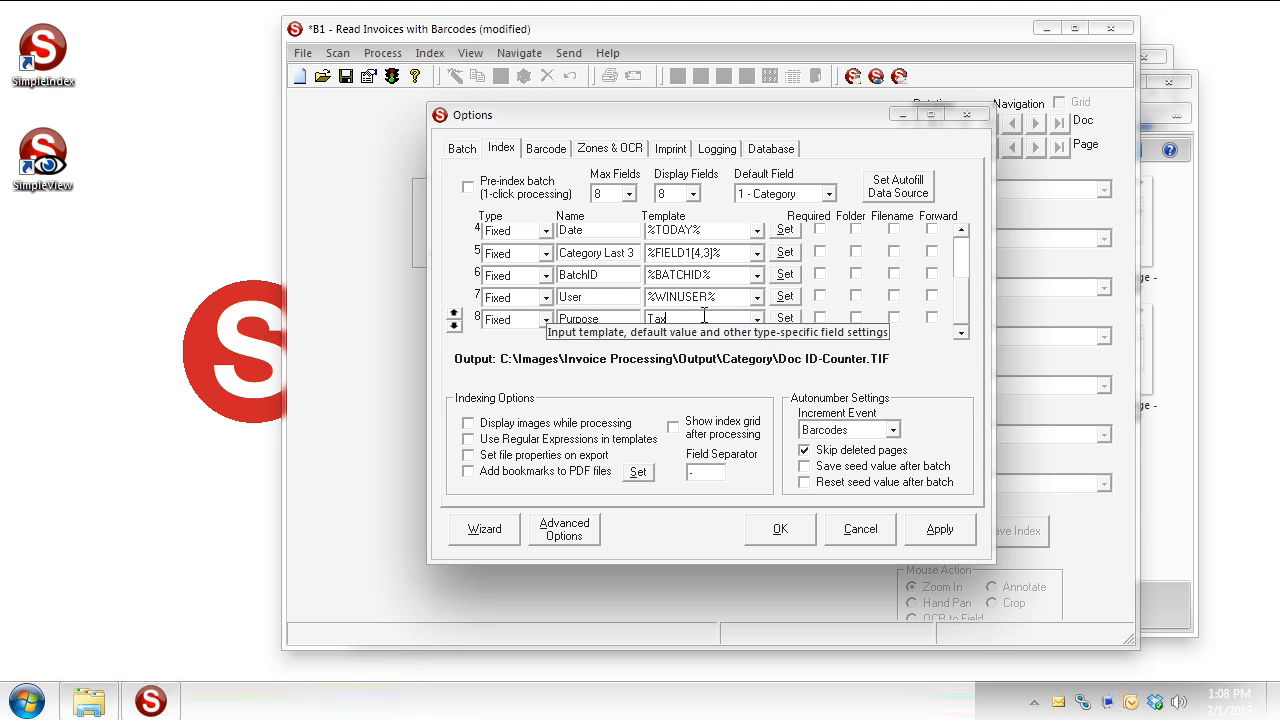
left_click(936, 538)
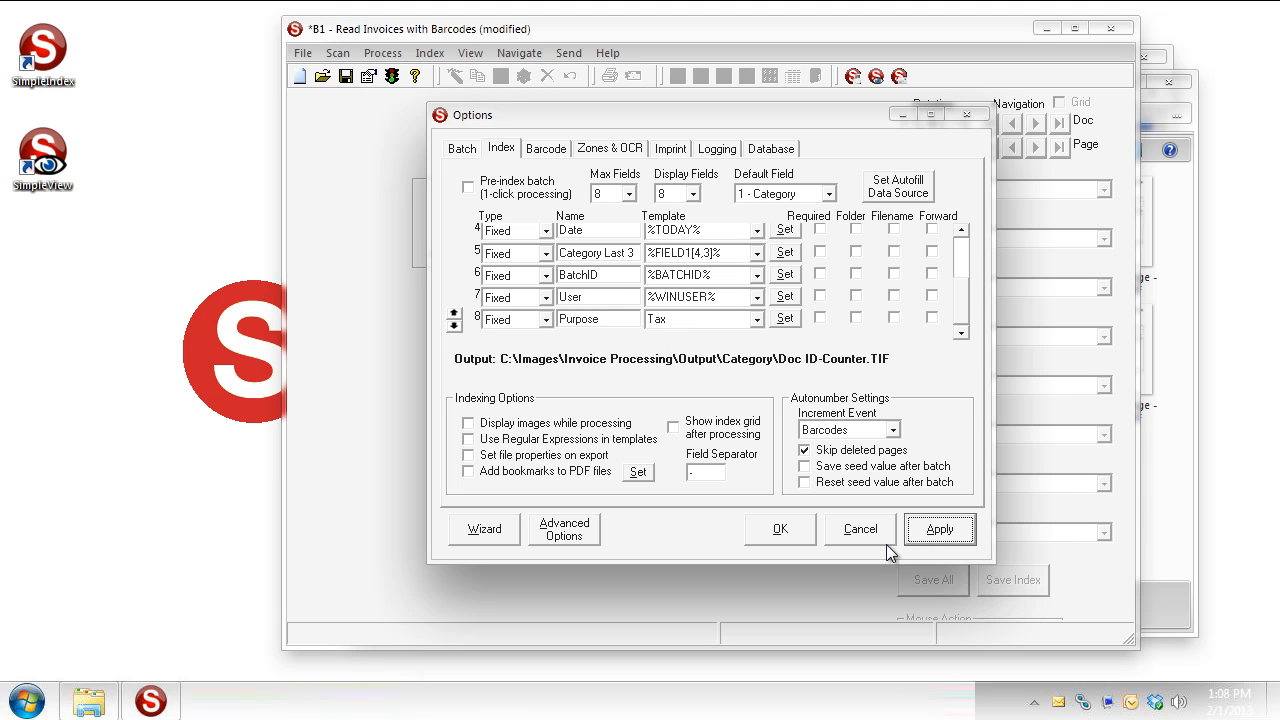
left_click(778, 540)
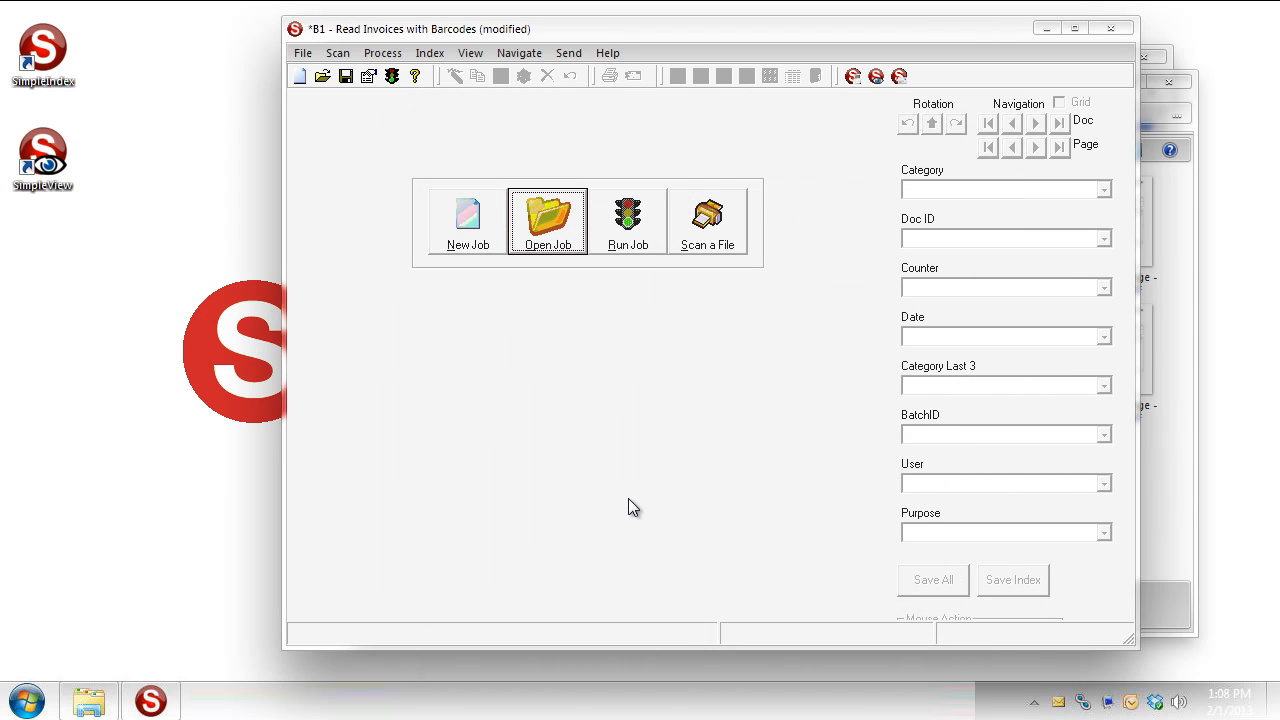
Run the job and go through the documents up to the fifth file to check their index values.
left_click(645, 247)
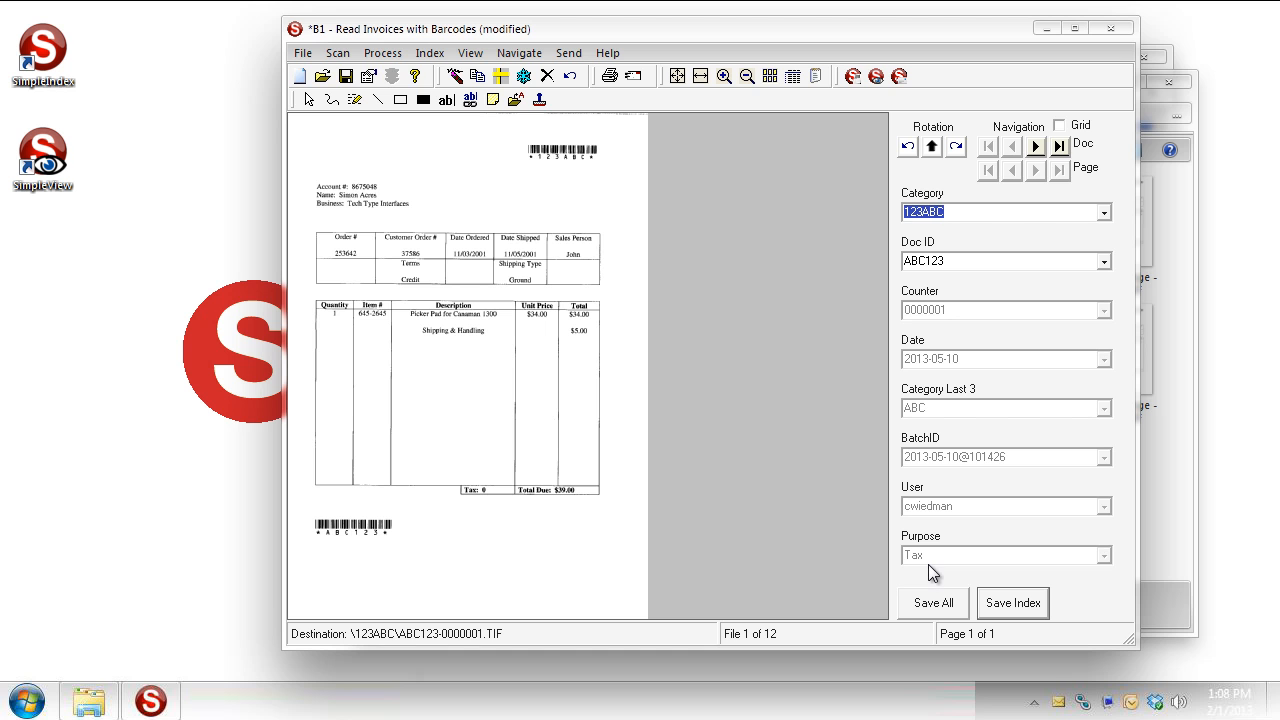
left_click(1037, 148)
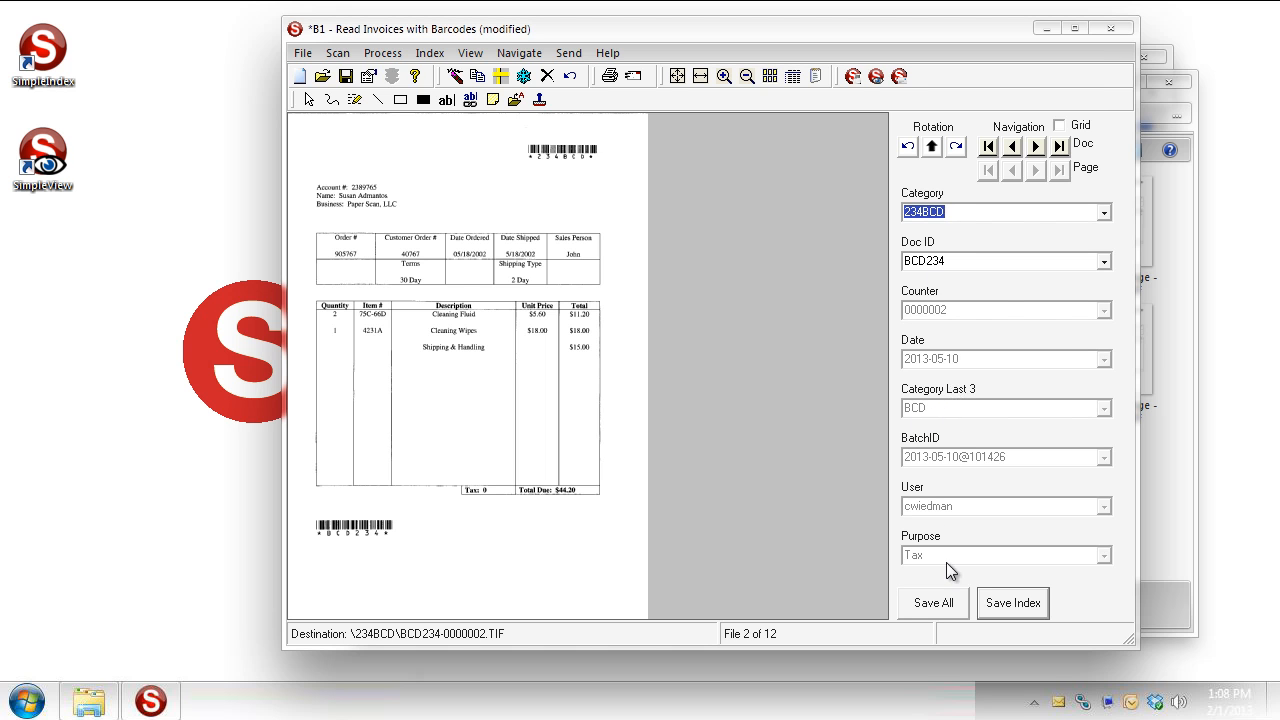
left_click(1037, 148)
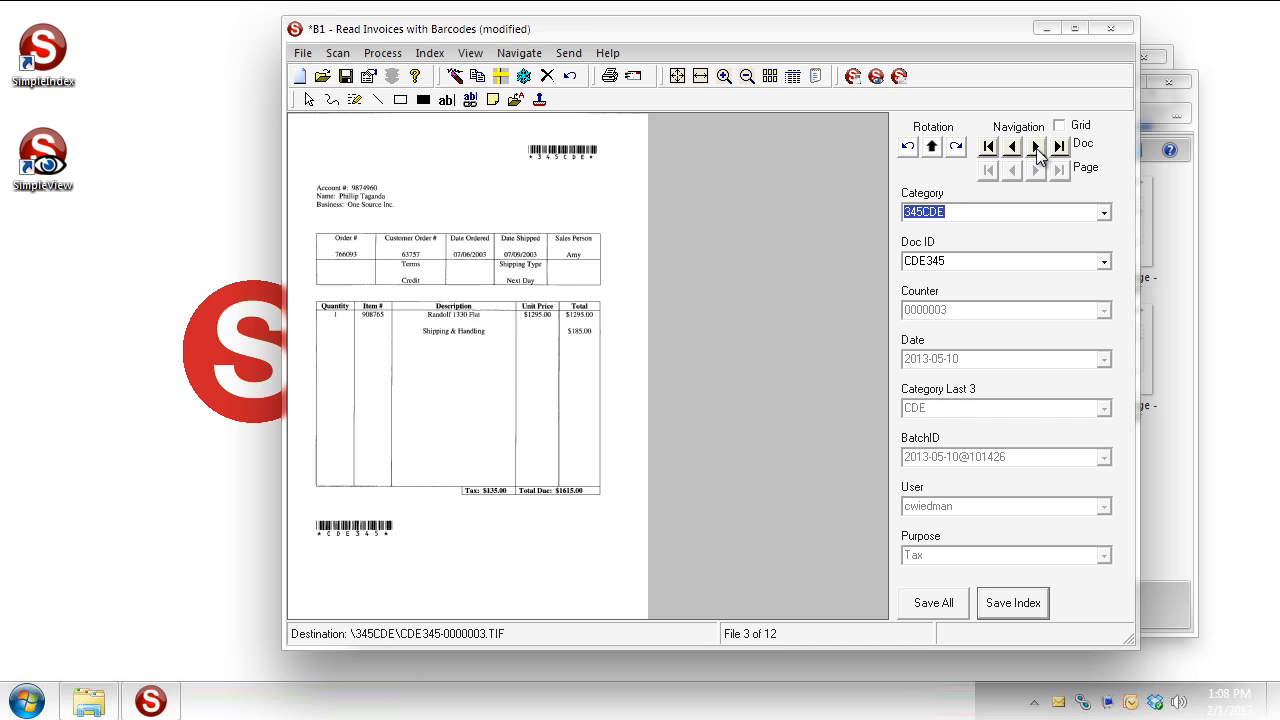
left_click(1037, 148)
left_click(1037, 148)
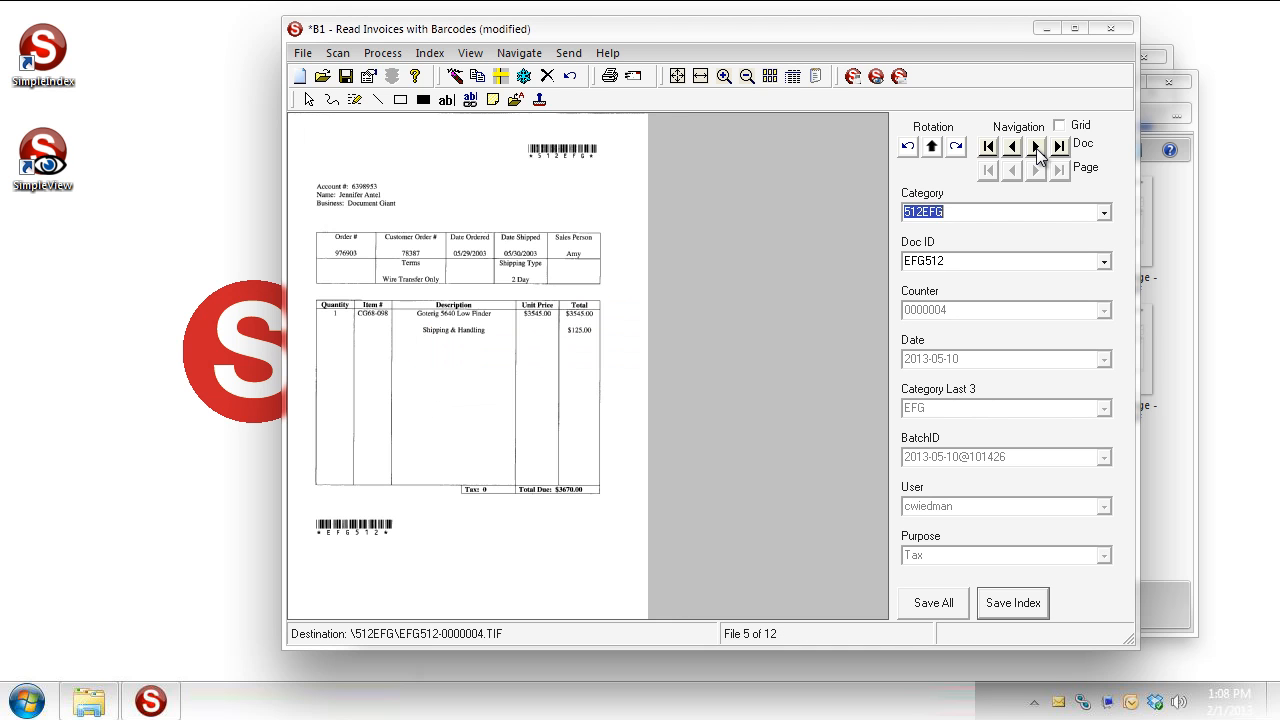